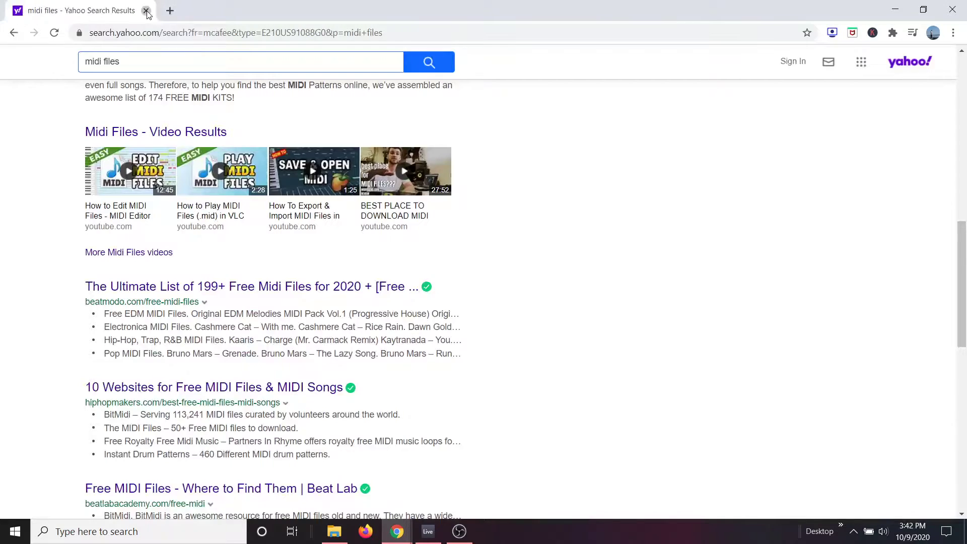
# Step: Close the MIDI files search page and open a new Chrome browser window
pyautogui.click(146, 11)
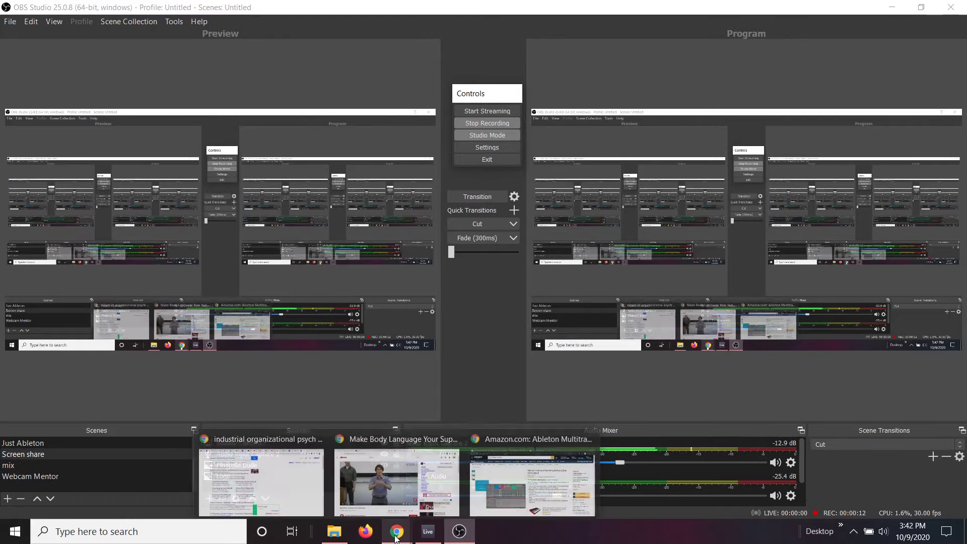
pyautogui.rightClick(396, 538)
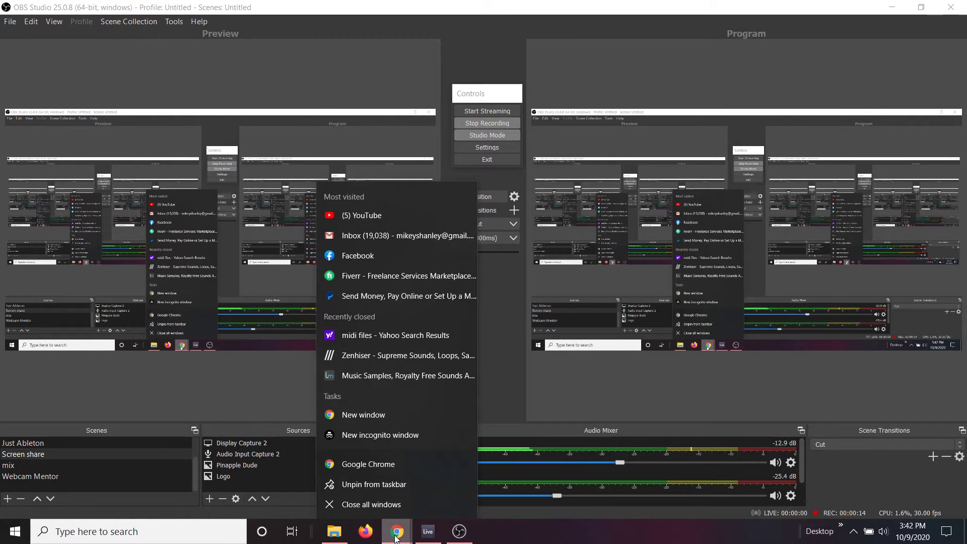
pyautogui.click(394, 414)
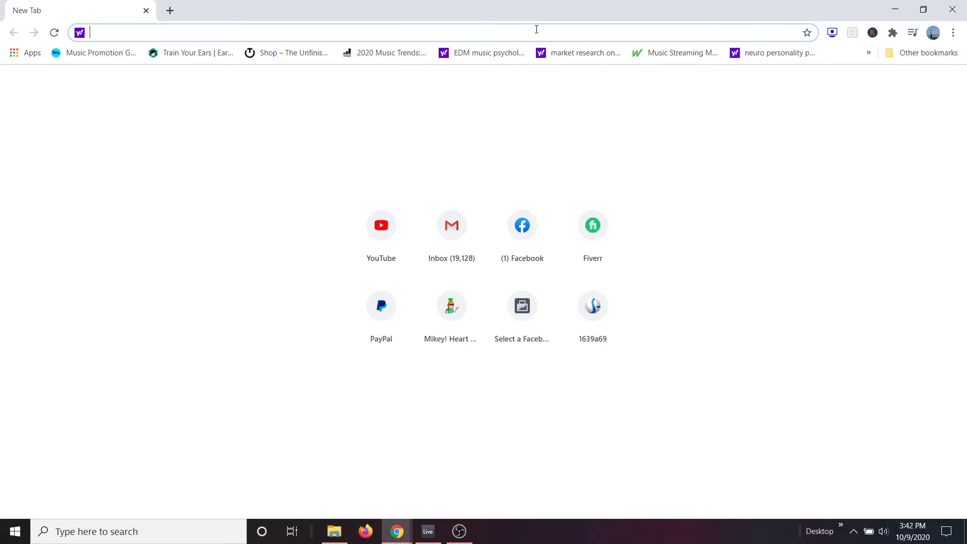
# Step: Search the web for "mixing music" and browse the image results
pyautogui.write('mi')
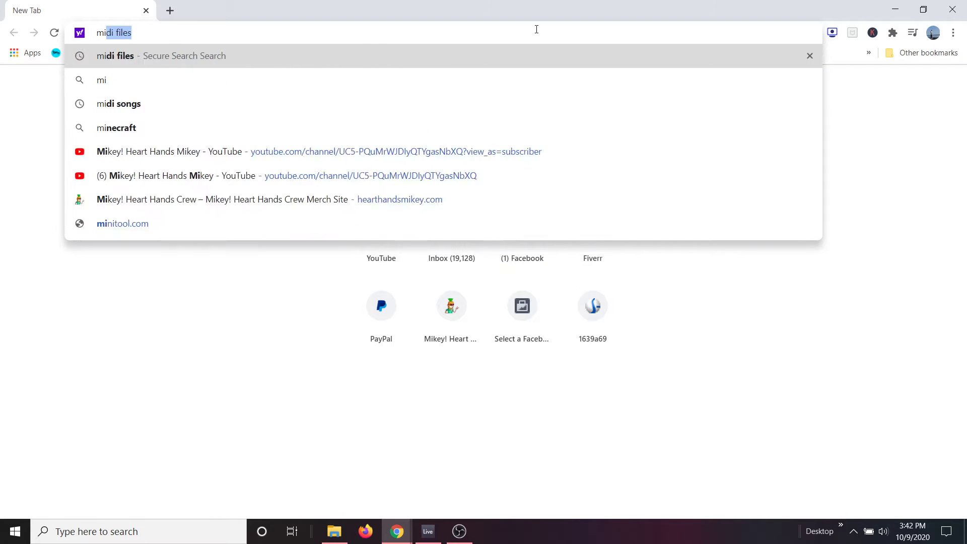
pyautogui.write('xing music')
pyautogui.press('Return')
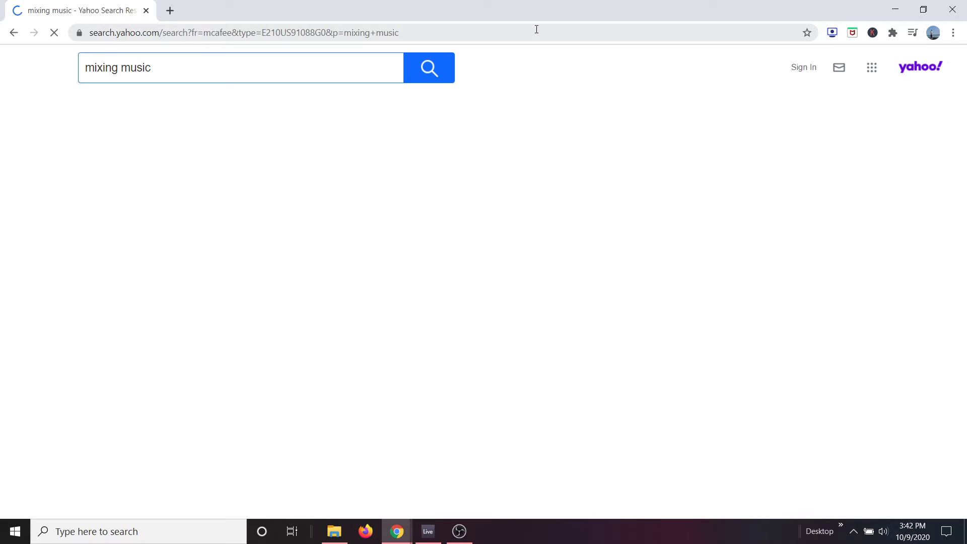
pyautogui.click(206, 99)
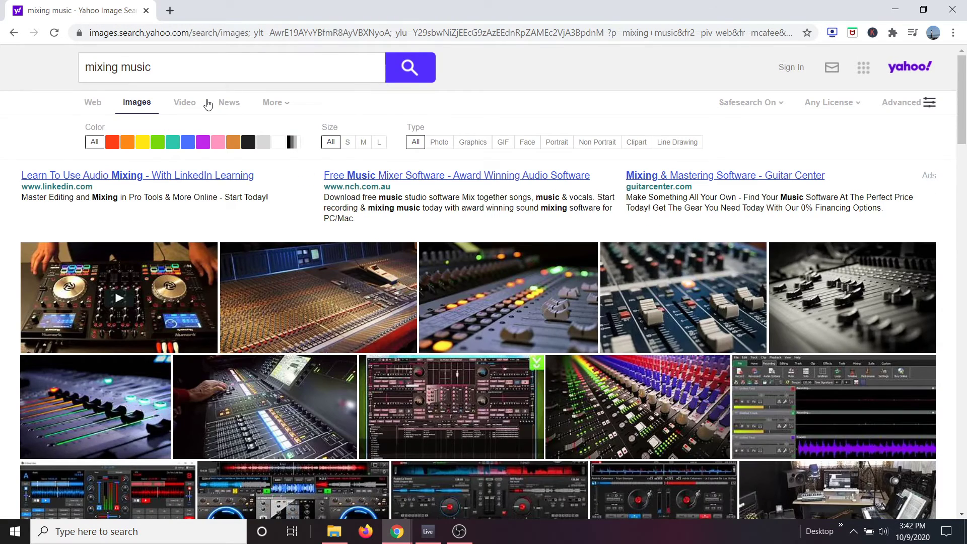
pyautogui.scroll(-3, 207, 105)
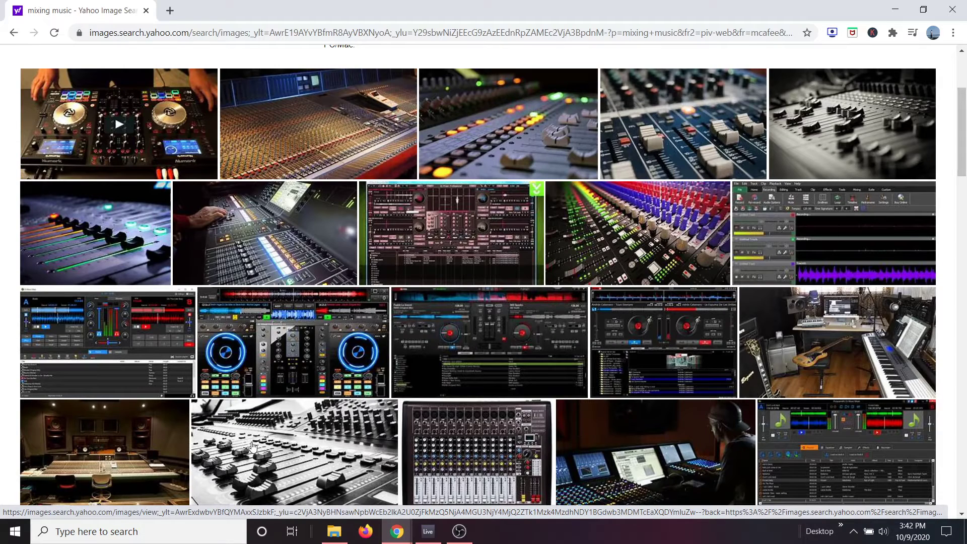
# Step: Switch to Ableton Live and show the Session View mixer with the Sampler track's volume fader
pyautogui.click(428, 531)
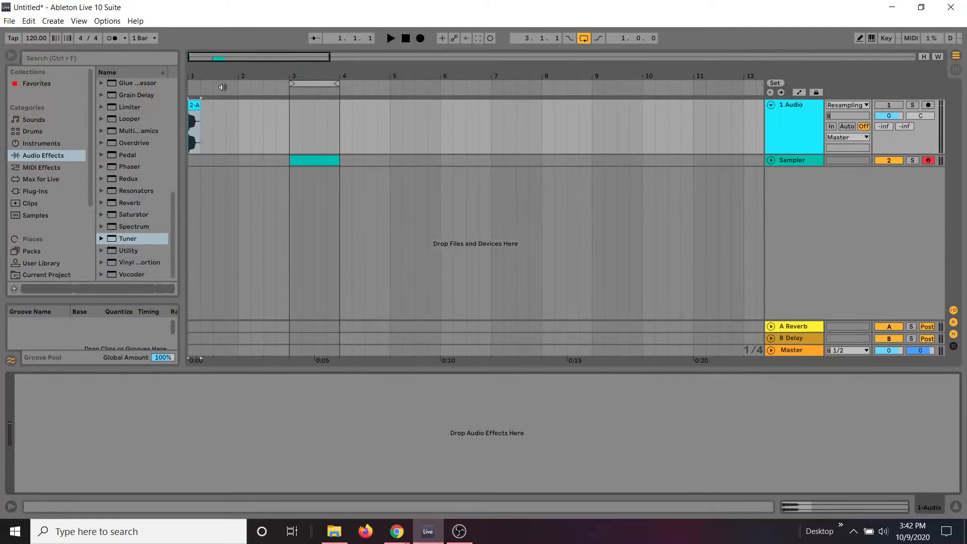
pyautogui.press('Tab')
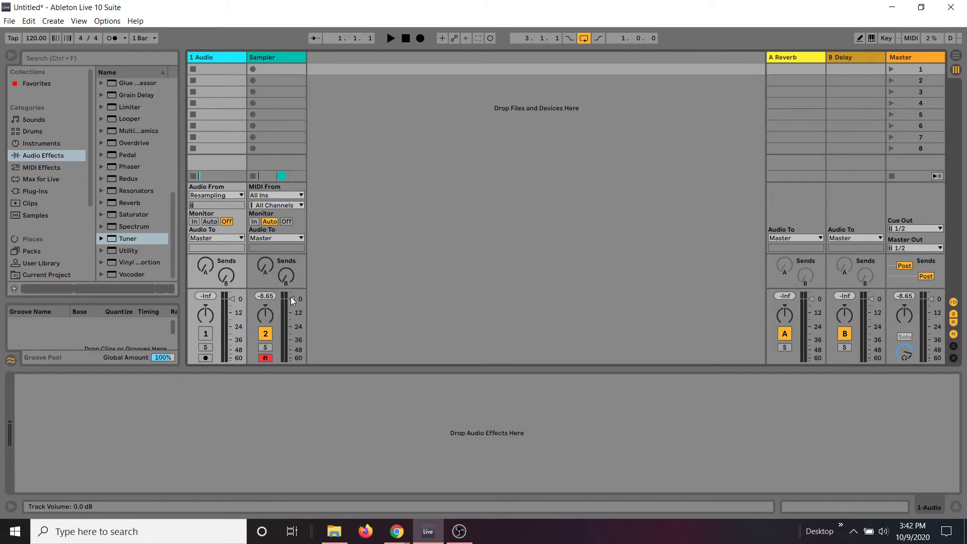
pyautogui.moveTo(291, 297)
pyautogui.mouseDown()
pyautogui.moveTo(291, 348)
pyautogui.moveTo(291, 299)
pyautogui.mouseUp()
# Step: Load the Voxengo SPAN plug-in onto the Master track and close its plug-in window
pyautogui.click(45, 192)
pyautogui.moveTo(120, 143); pyautogui.dragTo(913, 59)
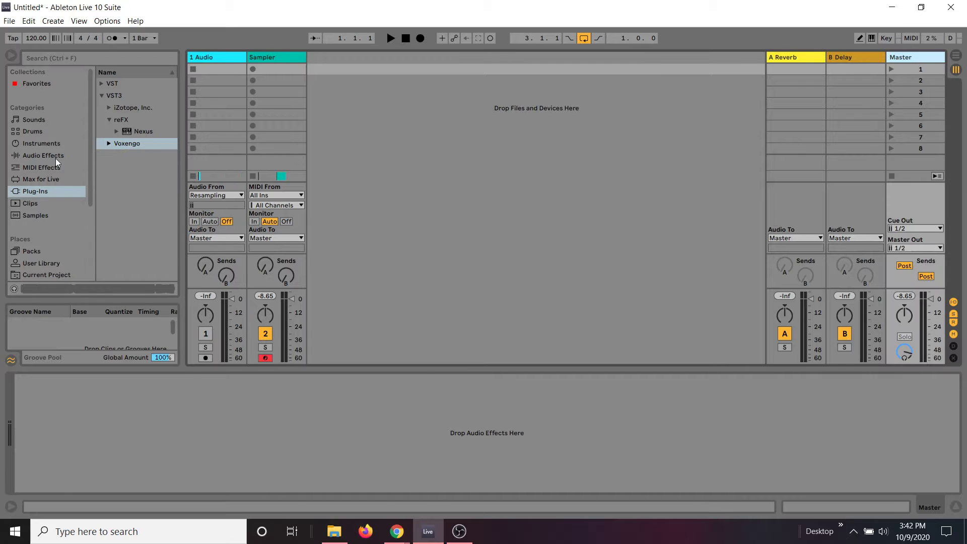
pyautogui.click(115, 143)
pyautogui.moveTo(132, 144); pyautogui.dragTo(144, 420)
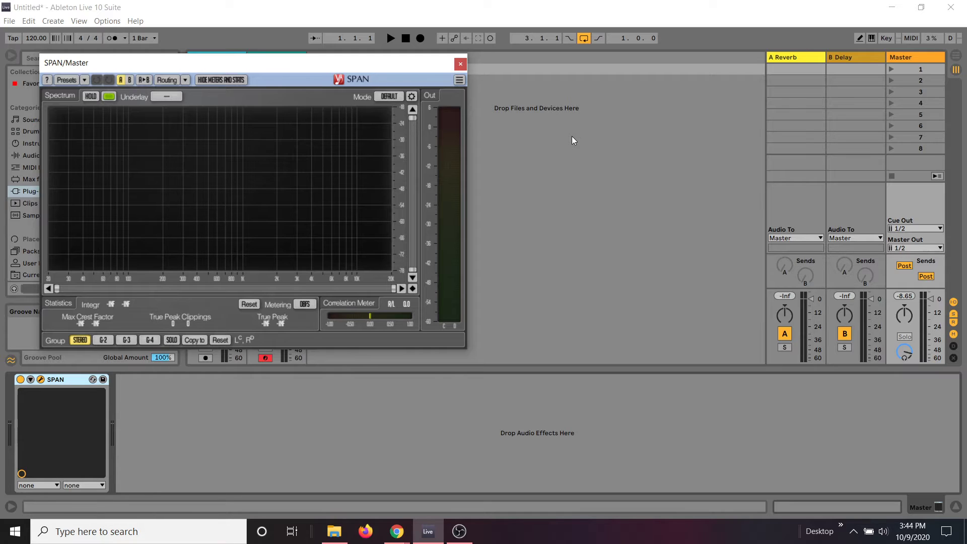
pyautogui.click(459, 65)
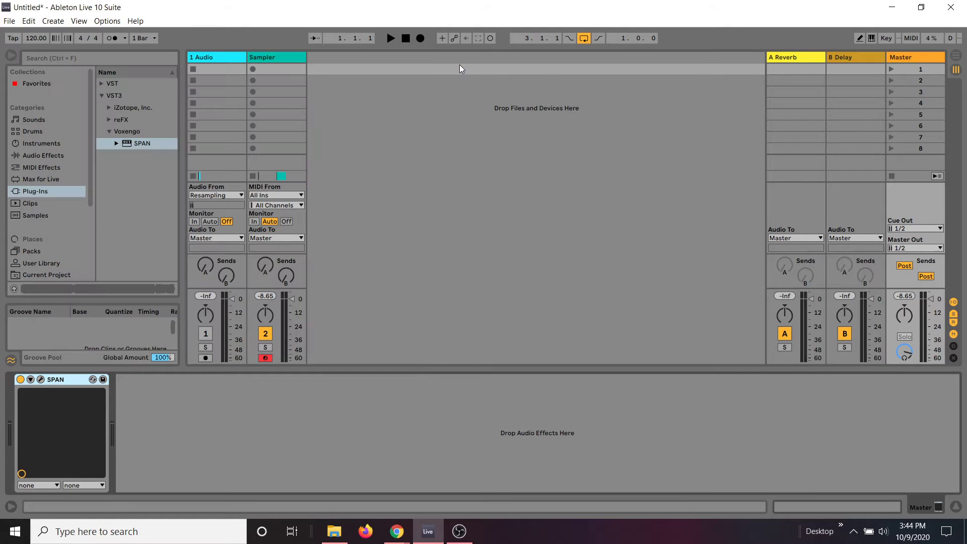
# Step: List the Room presets of the Reverb audio effect and widen the browser to show full names
pyautogui.click(51, 155)
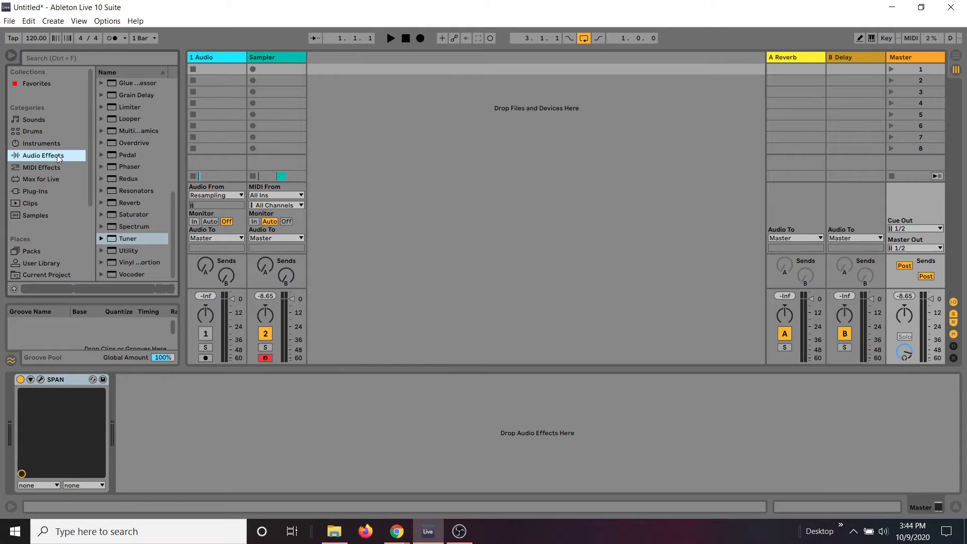
pyautogui.click(102, 202)
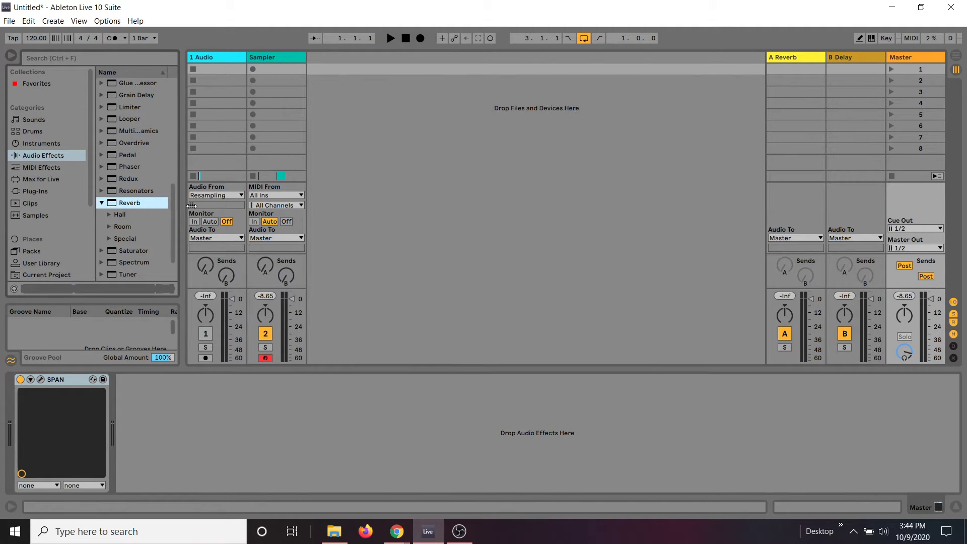
pyautogui.moveTo(184, 203); pyautogui.dragTo(282, 227)
pyautogui.click(110, 227)
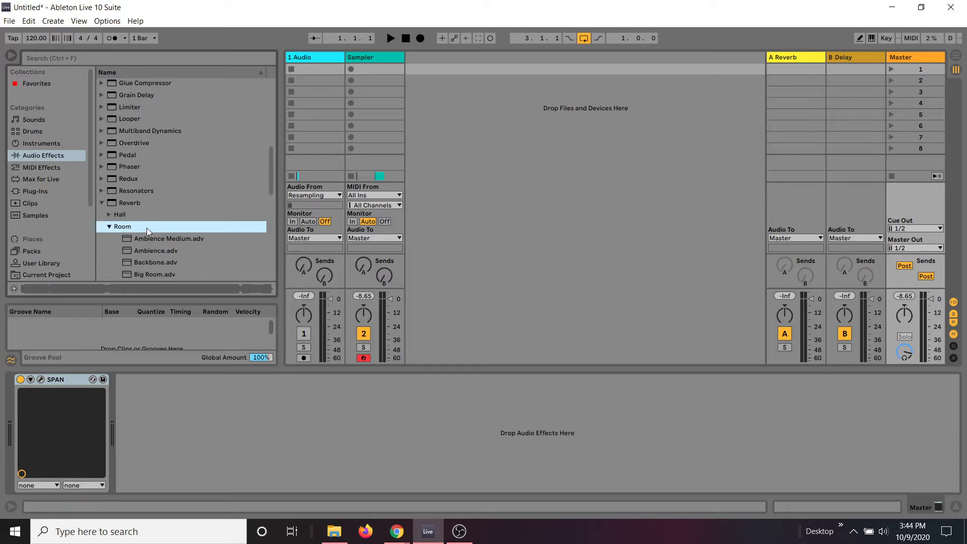
pyautogui.scroll(-1, 147, 228)
pyautogui.scroll(-5, 147, 228)
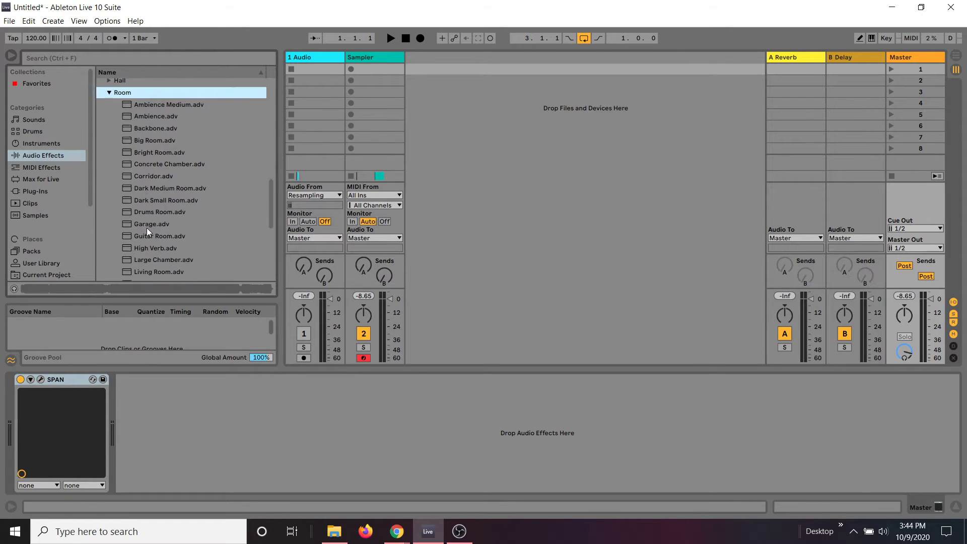
pyautogui.scroll(-2, 146, 228)
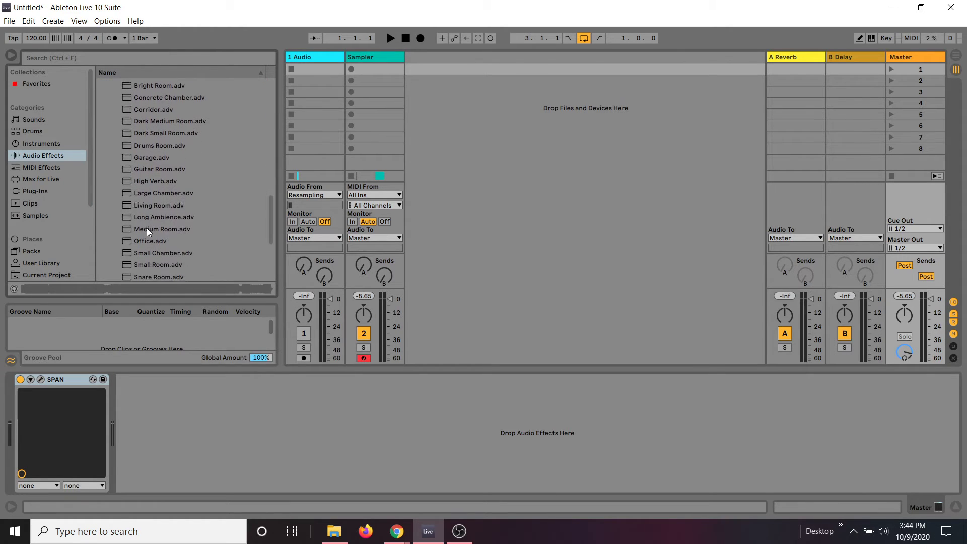
# Step: Load the Snare Room reverb preset onto the A Reverb return track
pyautogui.click(159, 202)
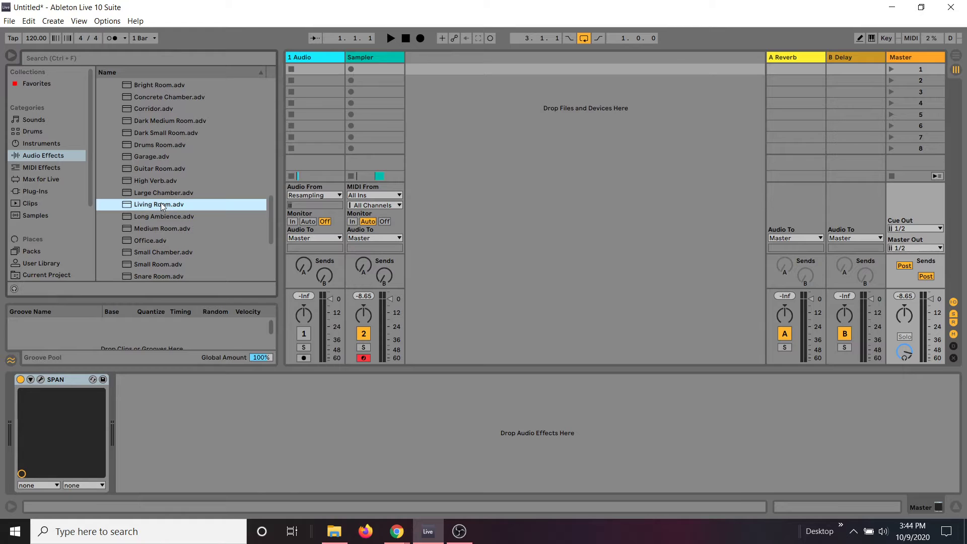
pyautogui.click(152, 241)
pyautogui.scroll(-1, 152, 240)
pyautogui.click(152, 240)
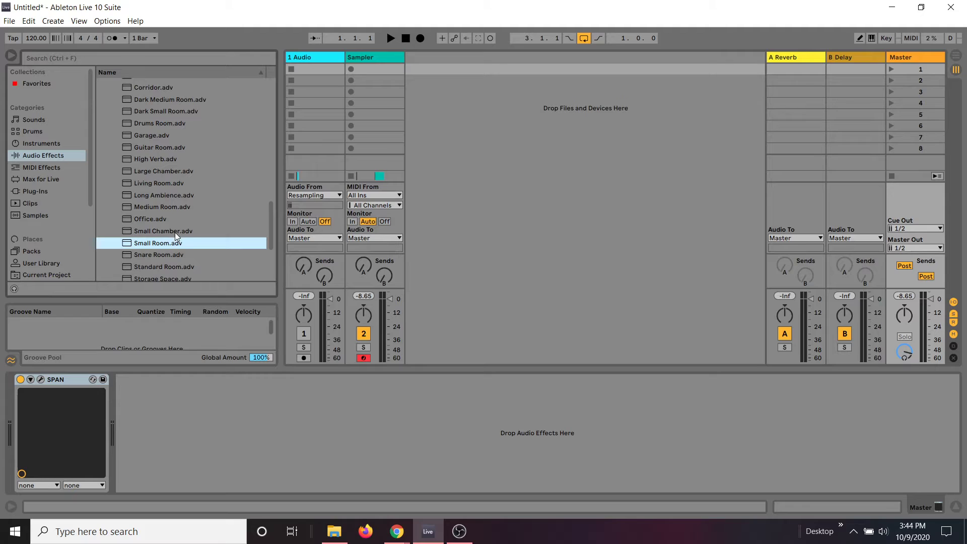
pyautogui.click(175, 254)
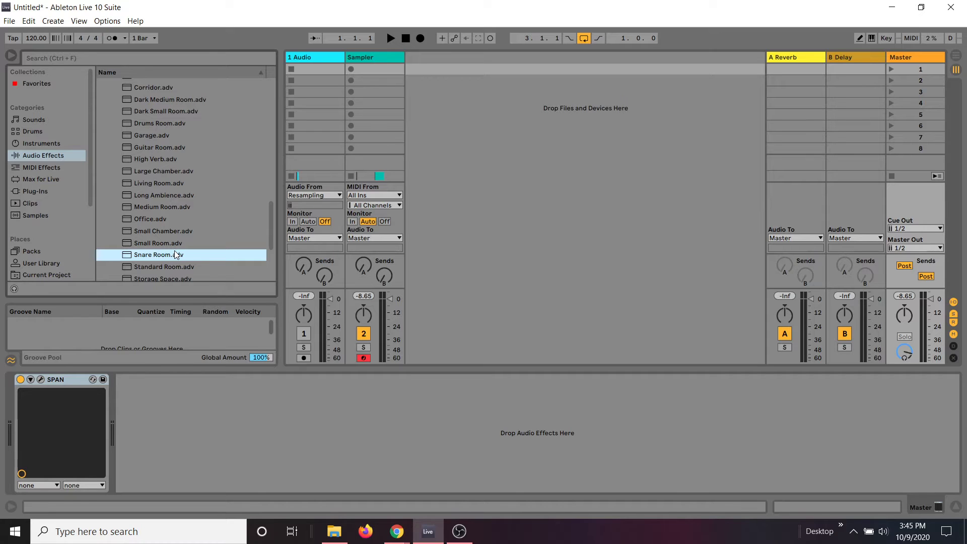
pyautogui.moveTo(176, 254); pyautogui.dragTo(793, 68)
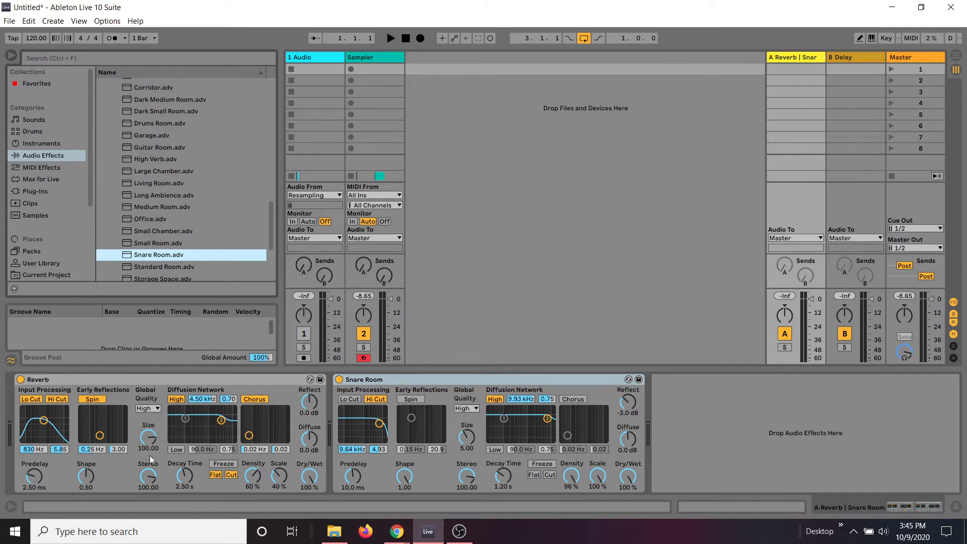
# Step: Set the Reverb to size 0.76, decay 620 ms and dry/wet 36%, and the Snare Room to 0.80, 432 ms and 16%
pyautogui.moveTo(140, 437); pyautogui.dragTo(184, 494)
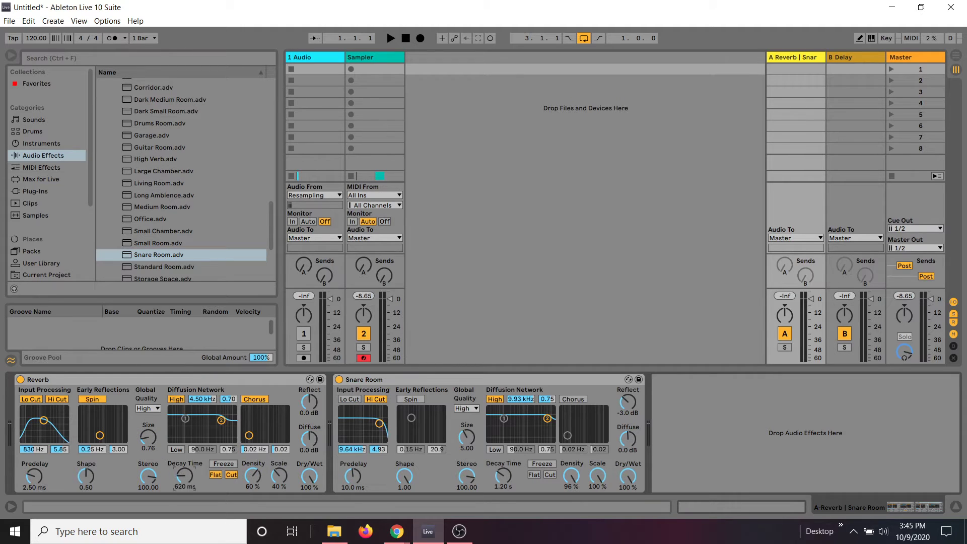
pyautogui.rightClick(310, 491)
pyautogui.click(307, 485)
pyautogui.moveTo(308, 484); pyautogui.dragTo(308, 535)
pyautogui.moveTo(464, 437); pyautogui.dragTo(503, 508)
pyautogui.moveTo(627, 475); pyautogui.dragTo(627, 516)
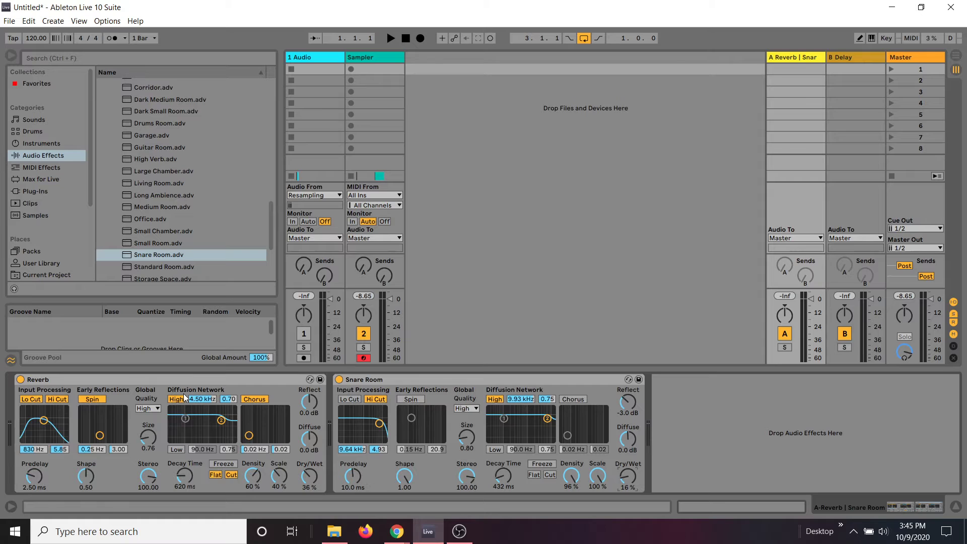
# Step: Delete both the Reverb and Snare Room devices from the A return track
pyautogui.click(217, 379)
pyautogui.press('Delete')
pyautogui.press('Delete')
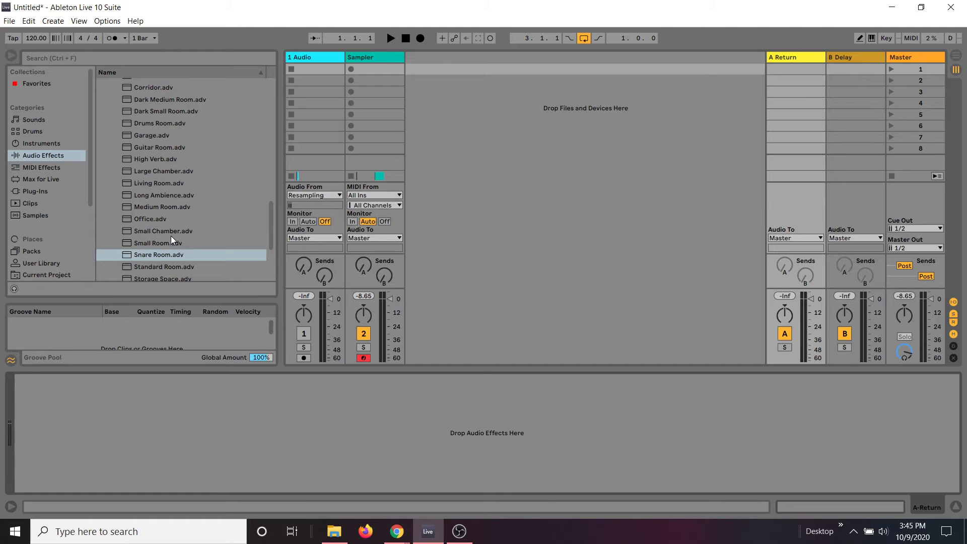
pyautogui.scroll(5, 168, 187)
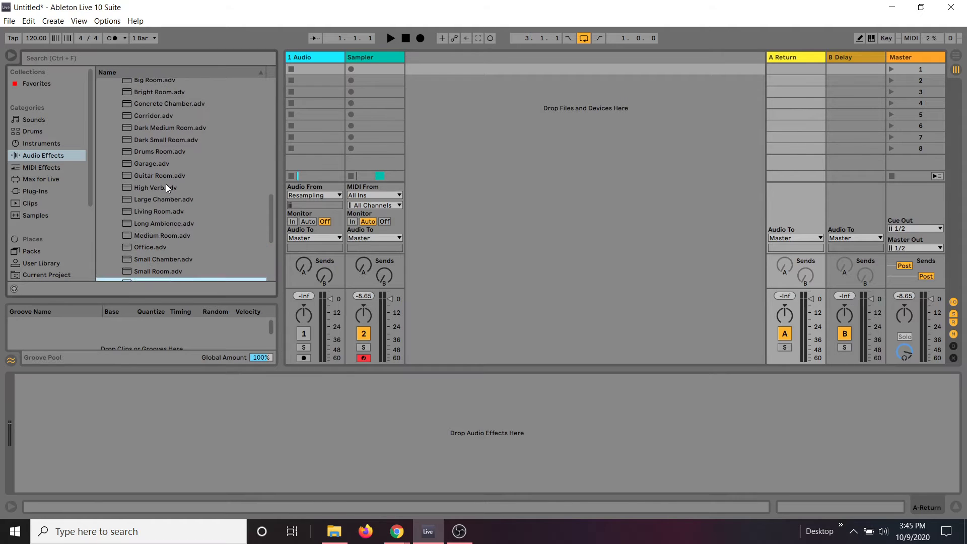
pyautogui.scroll(15, 167, 185)
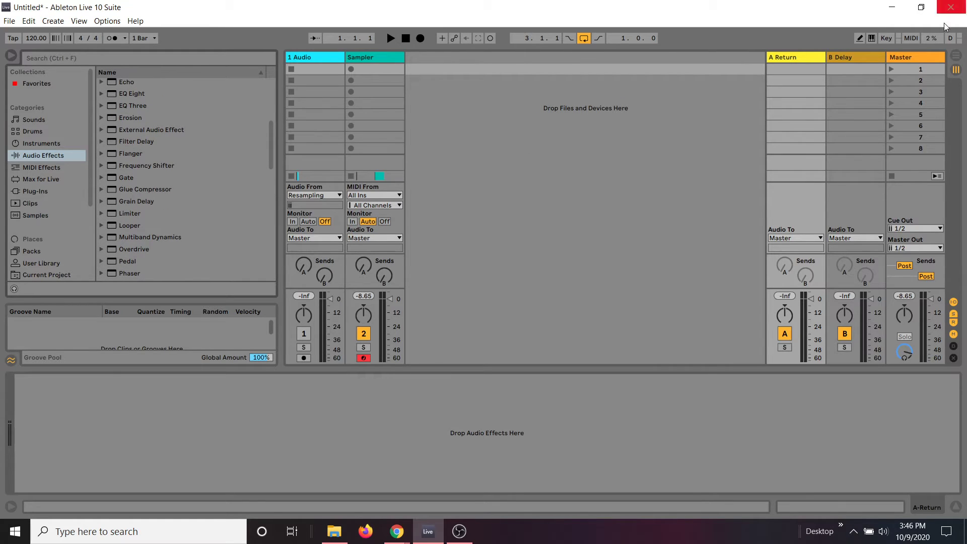
# Step: Show the Master track's devices, check the Sampler track's volume fader, and view the SPAN spectrum window before closing it
pyautogui.click(907, 57)
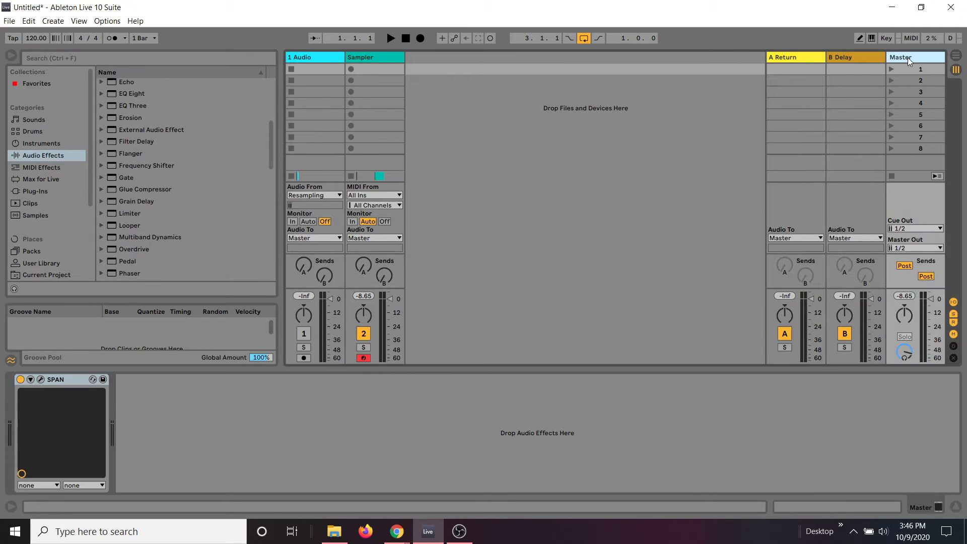
pyautogui.moveTo(394, 303)
pyautogui.mouseDown()
pyautogui.moveTo(390, 328)
pyautogui.moveTo(390, 298)
pyautogui.mouseUp()
pyautogui.rightClick(390, 325)
pyautogui.click(390, 325)
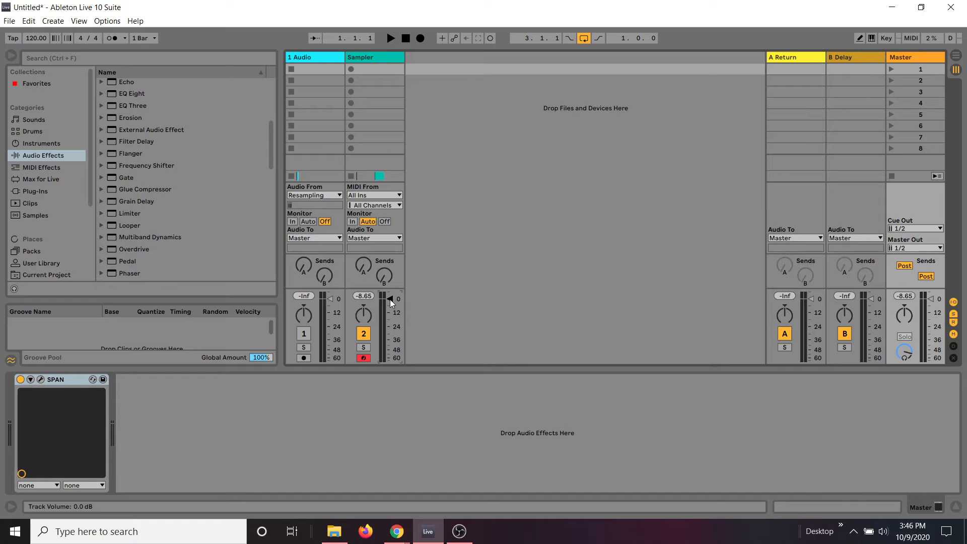
pyautogui.click(40, 379)
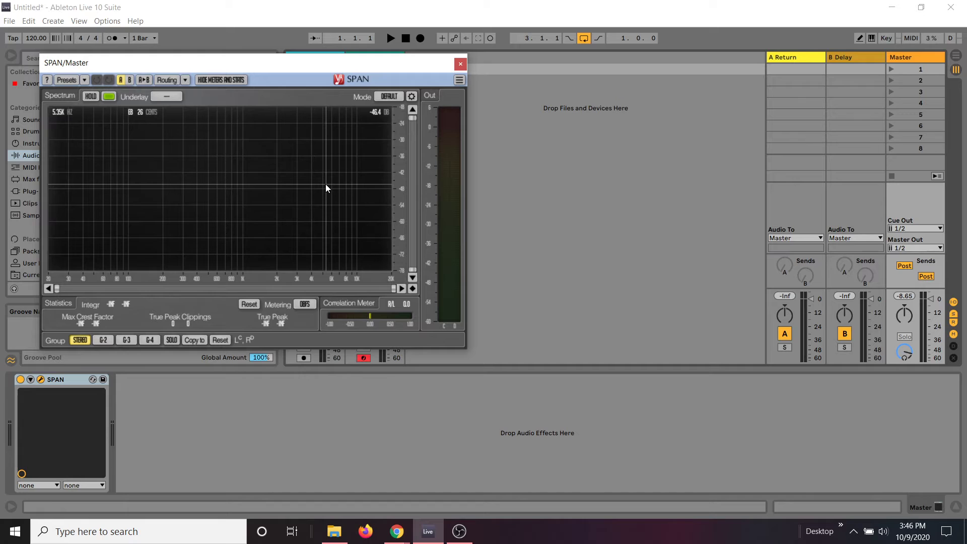
pyautogui.click(460, 63)
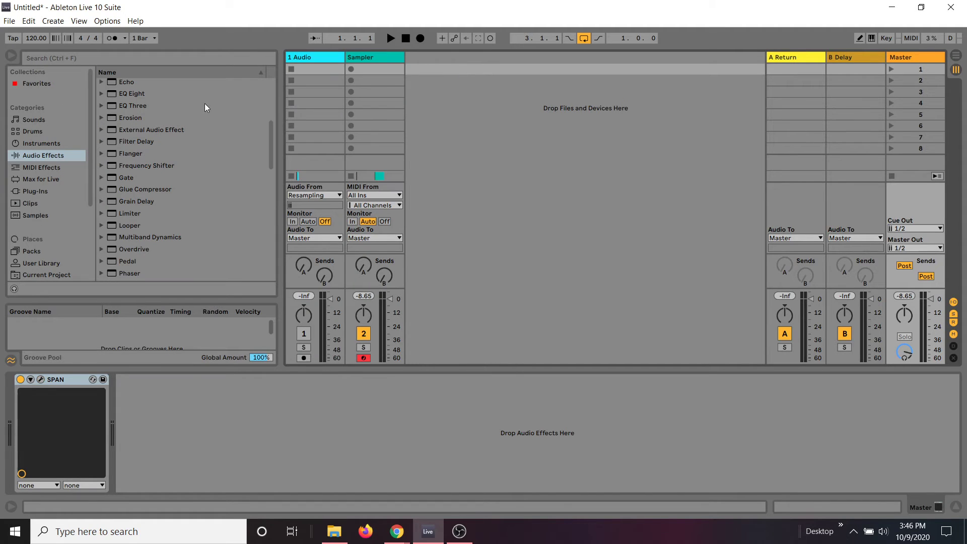
# Step: Load iZotope's Neutron 3 plug-in onto the Master track after SPAN and close its preset manager and plug-in window
pyautogui.click(40, 189)
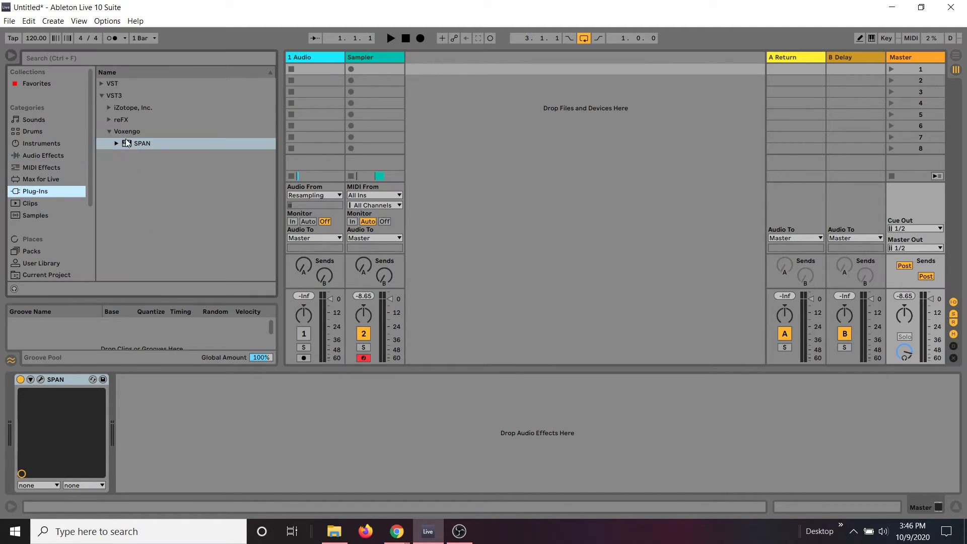
pyautogui.click(108, 108)
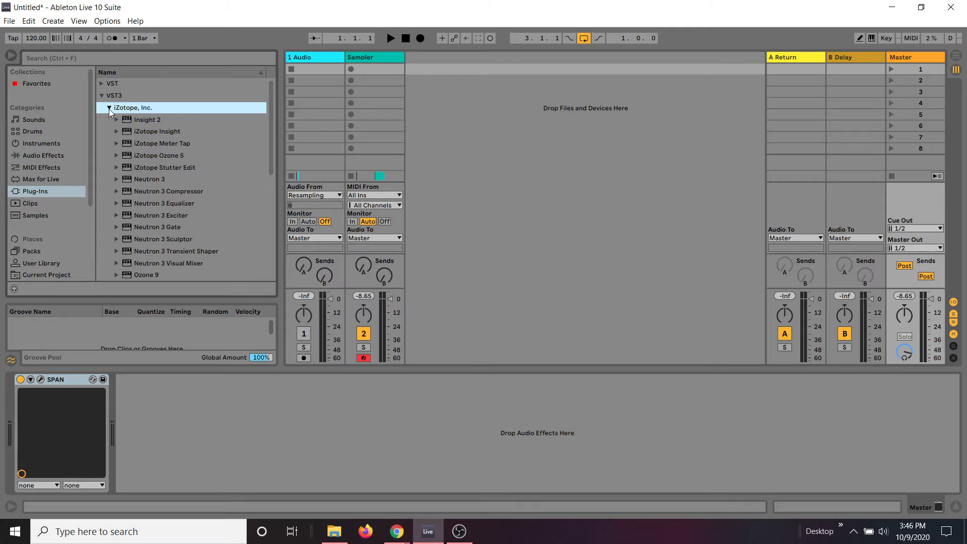
pyautogui.click(157, 180)
pyautogui.moveTo(148, 179); pyautogui.dragTo(238, 403)
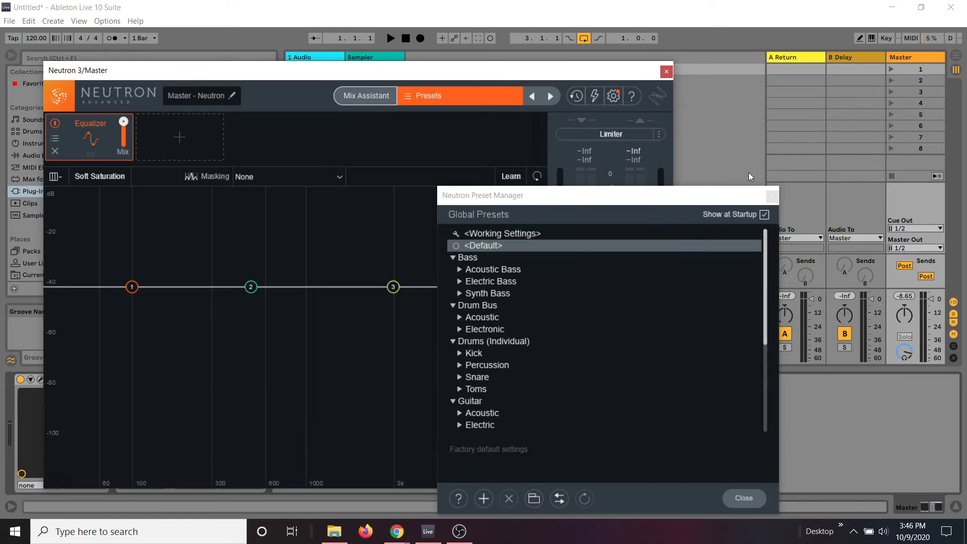
pyautogui.click(771, 197)
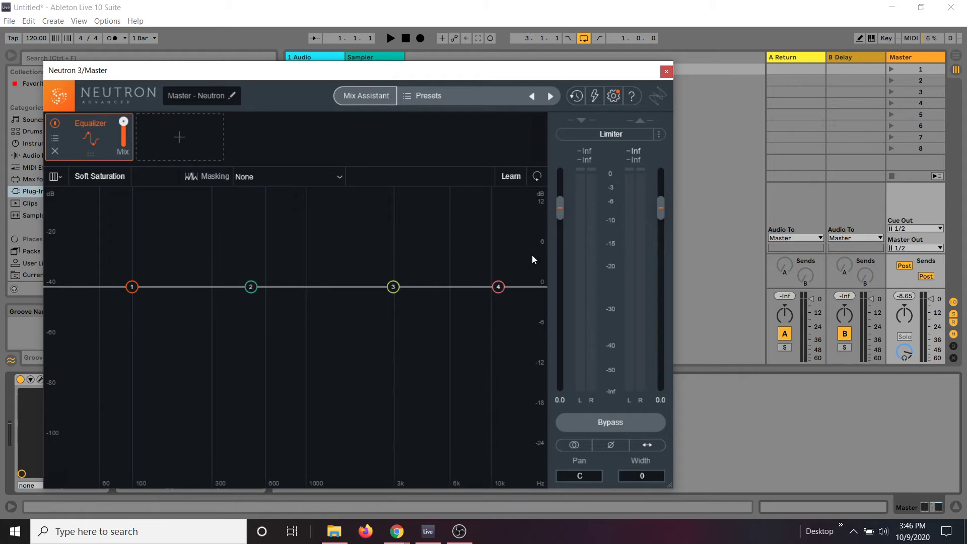
pyautogui.click(666, 71)
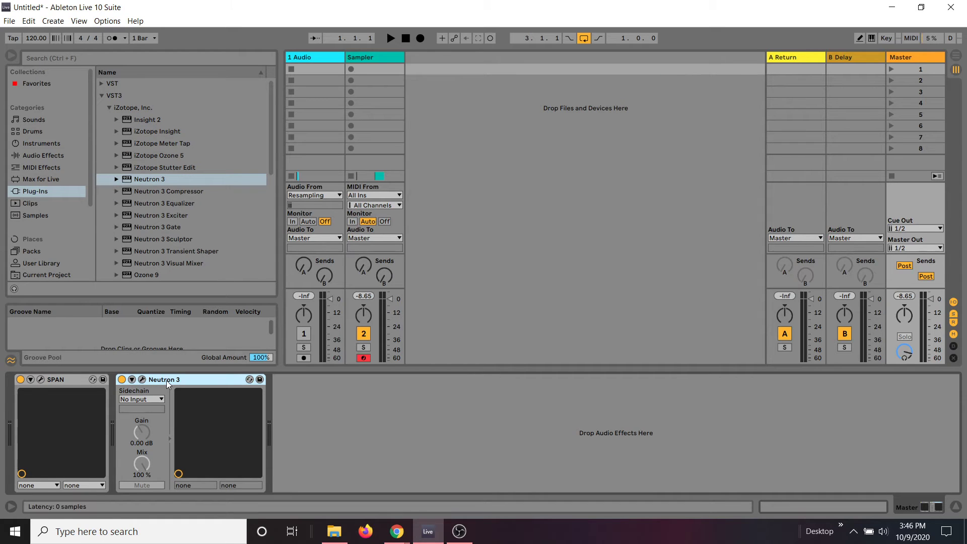
# Step: Delete Neutron 3 from the Master track, then view SPAN's spectrum window and close it
pyautogui.press('Delete')
pyautogui.click(40, 380)
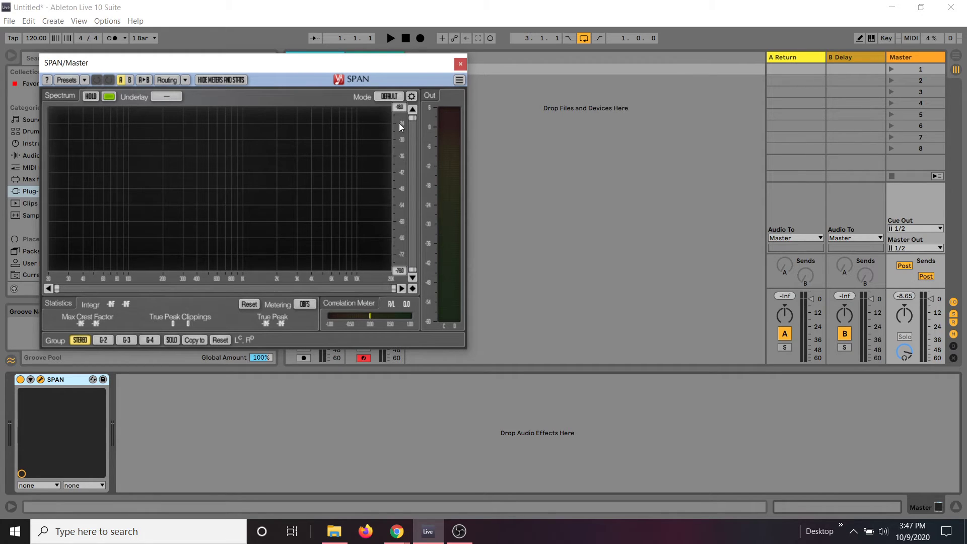
pyautogui.click(460, 65)
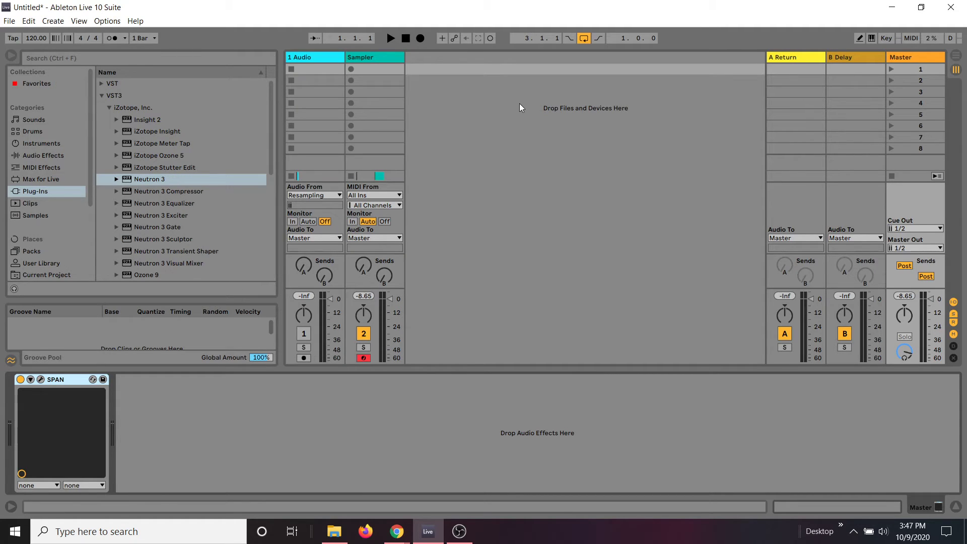
# Step: Browse the audio effects and view the Clean Delay presets of Echo before collapsing the list
pyautogui.click(47, 155)
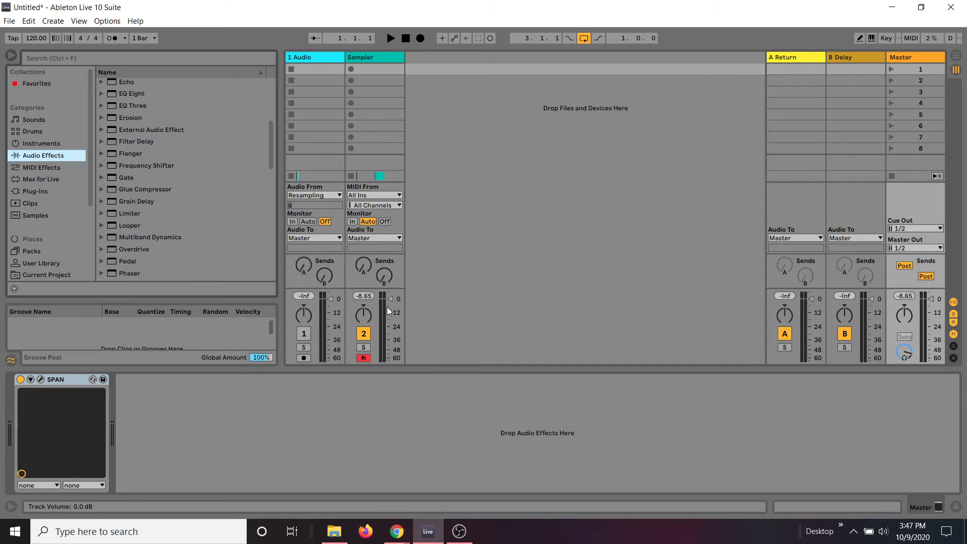
pyautogui.scroll(1, 104, 152)
pyautogui.scroll(2, 104, 152)
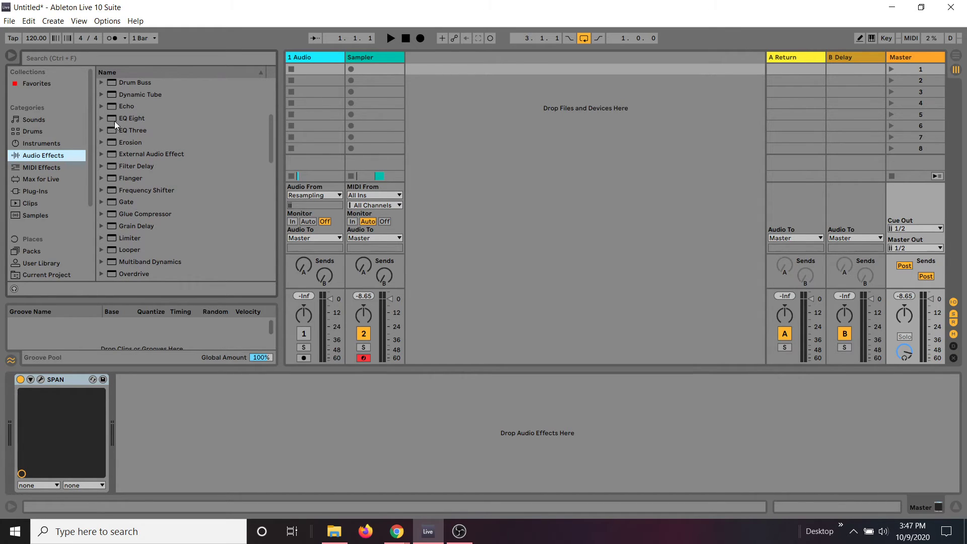
pyautogui.click(100, 107)
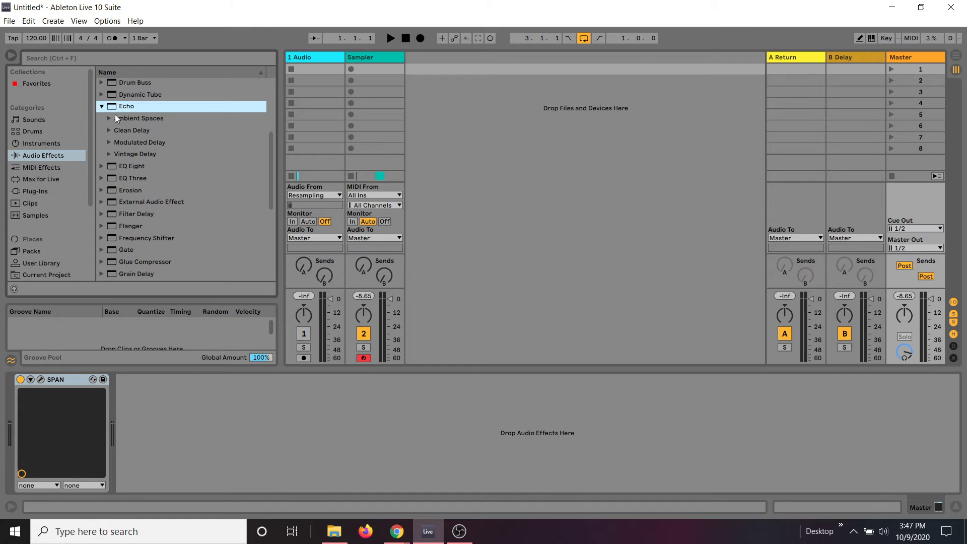
pyautogui.click(111, 130)
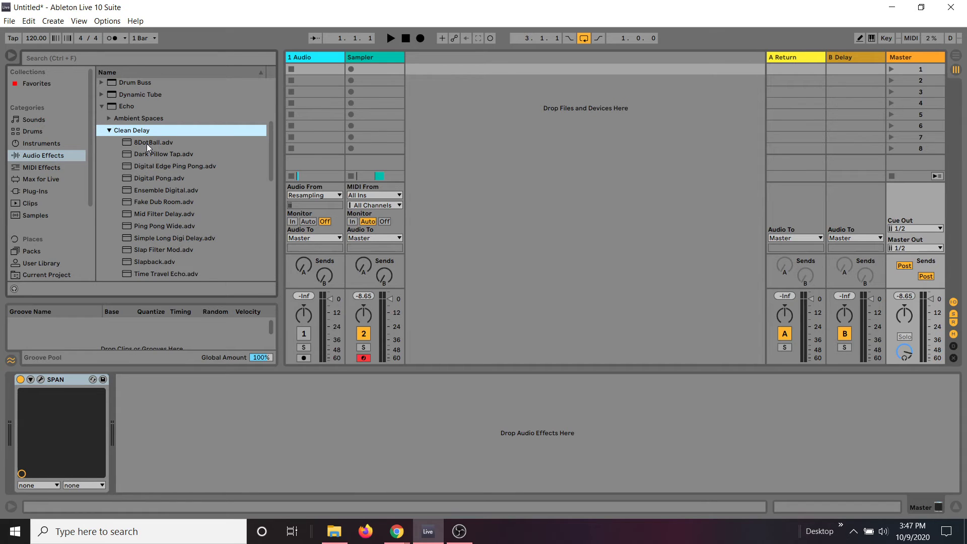
pyautogui.click(109, 130)
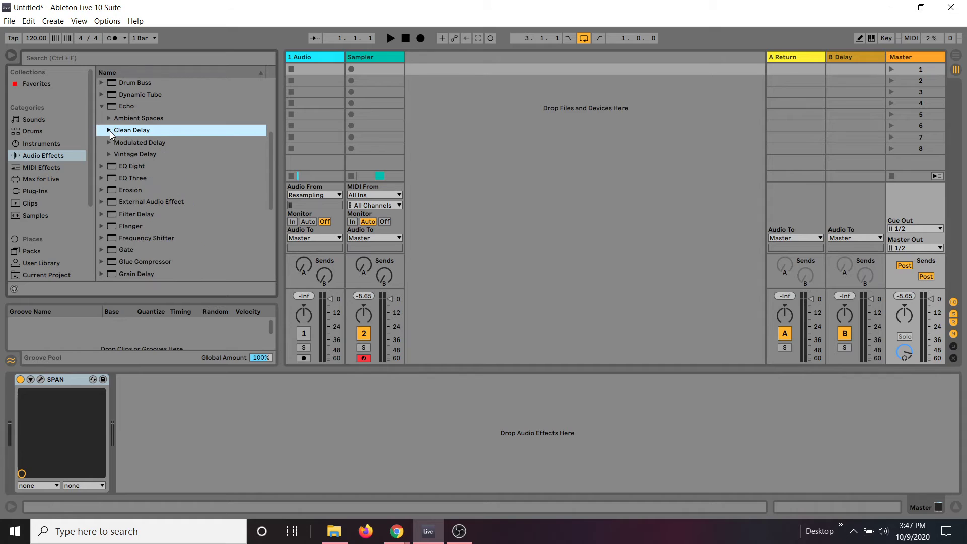
pyautogui.click(101, 106)
# Step: Add the Utility audio effect to the Master track after SPAN
pyautogui.scroll(-2, 159, 216)
pyautogui.scroll(-2, 160, 216)
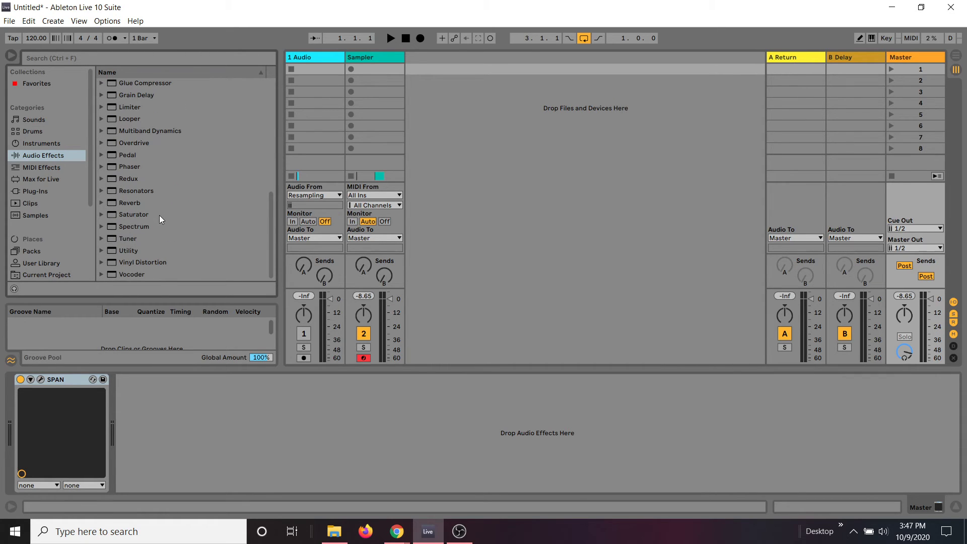
pyautogui.click(117, 248)
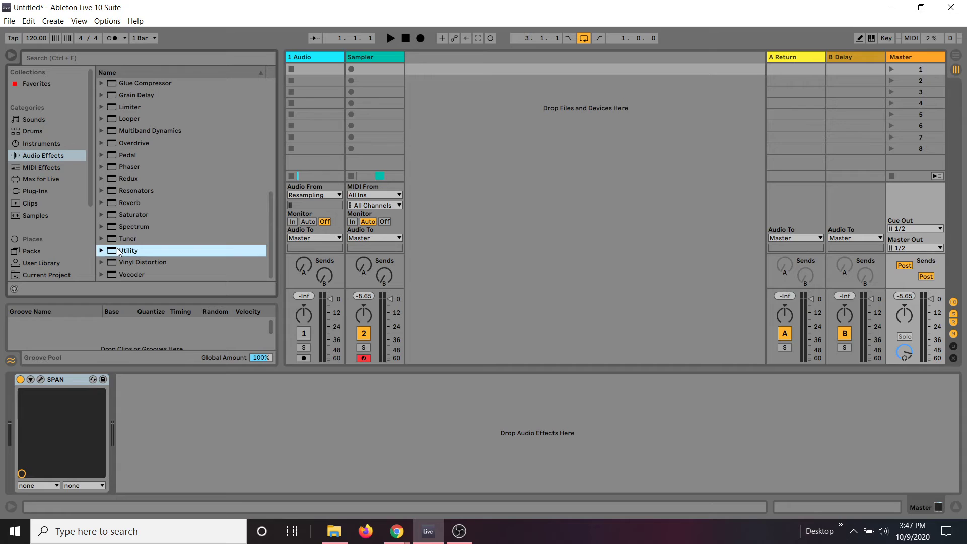
pyautogui.moveTo(119, 252); pyautogui.dragTo(219, 412)
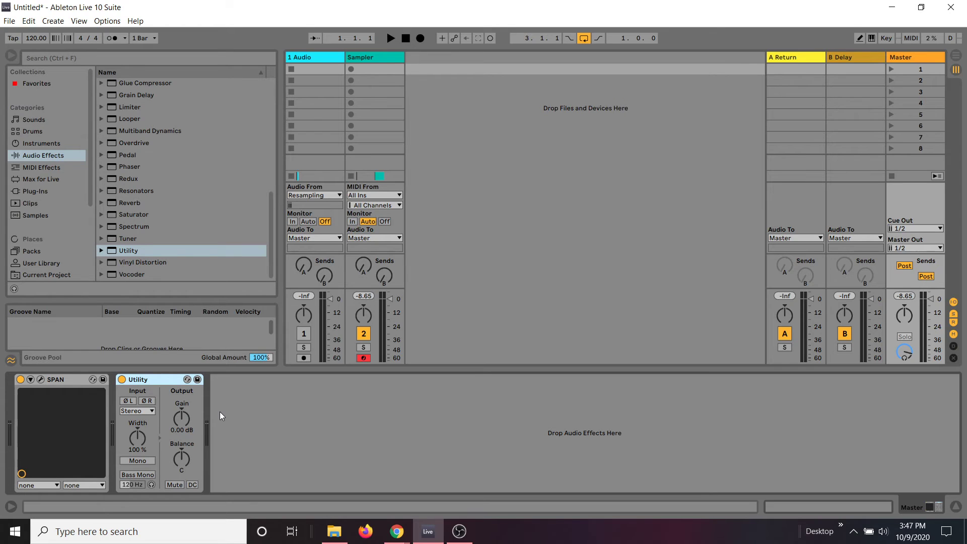
# Step: Turn Utility's Mono option on and off again, and fold and unfold the device
pyautogui.click(136, 459)
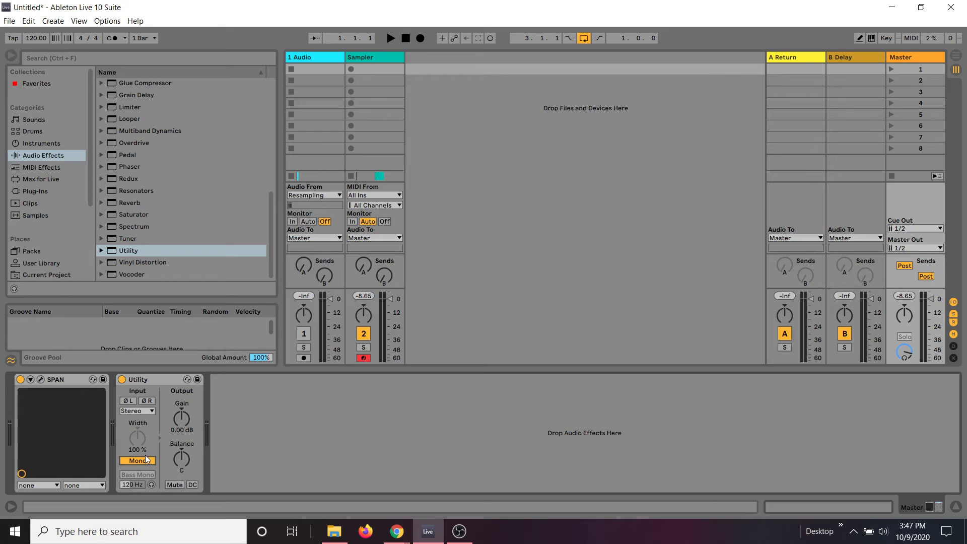
pyautogui.click(164, 379)
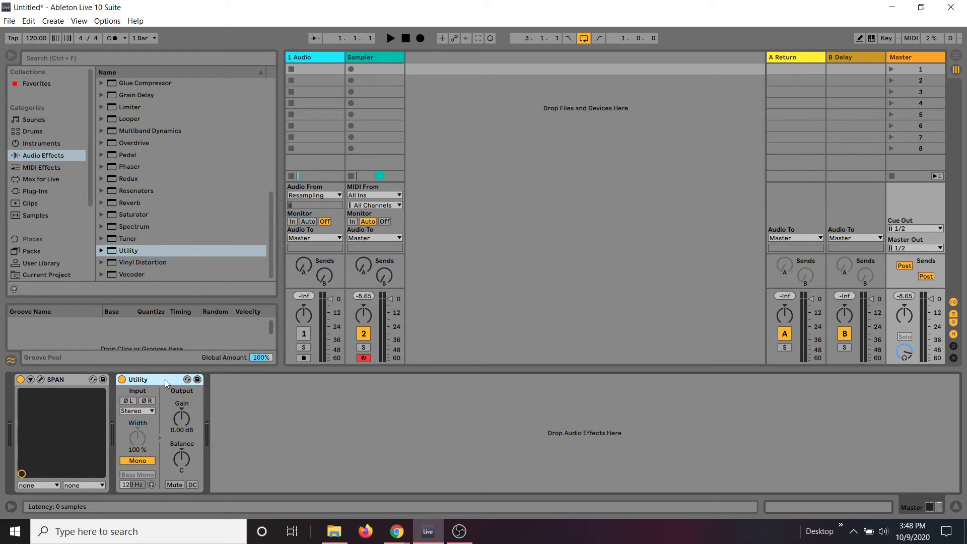
pyautogui.click(135, 460)
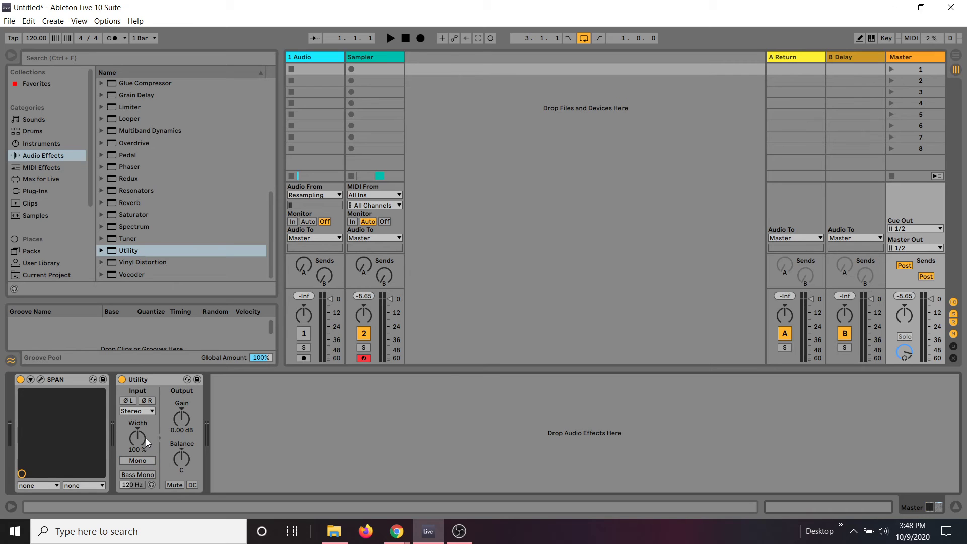
pyautogui.doubleClick(157, 380)
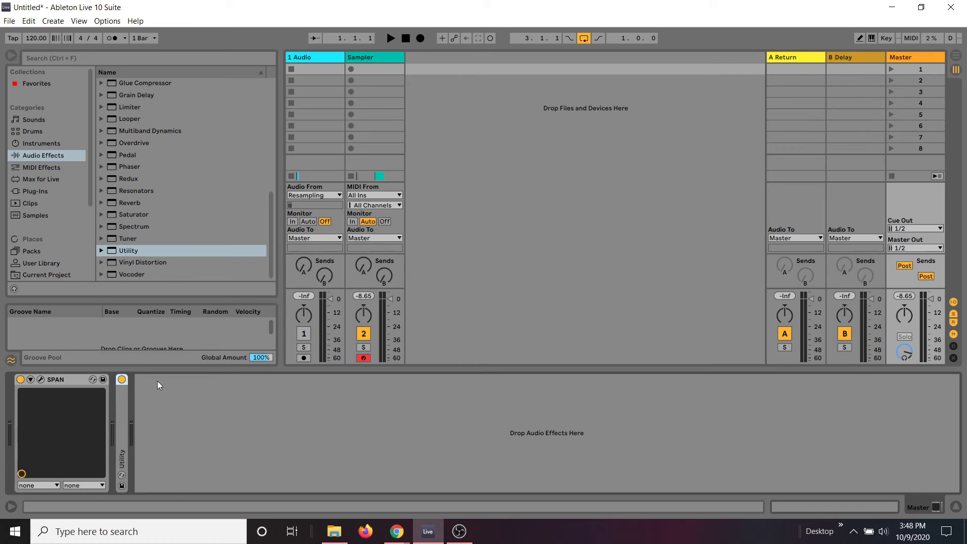
pyautogui.doubleClick(117, 395)
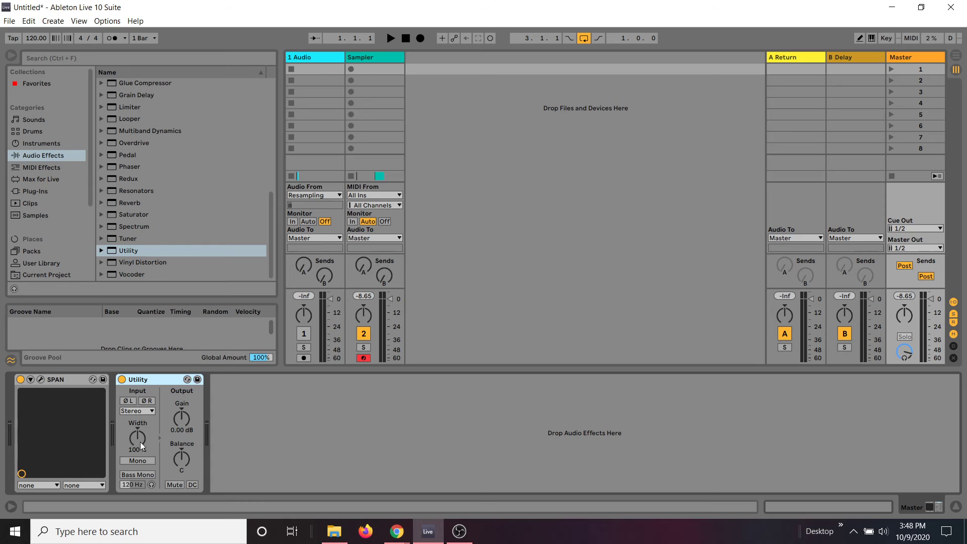
# Step: Try out Utility's stereo width control and return it to 100 %
pyautogui.moveTo(140, 442); pyautogui.dragTo(140, 402)
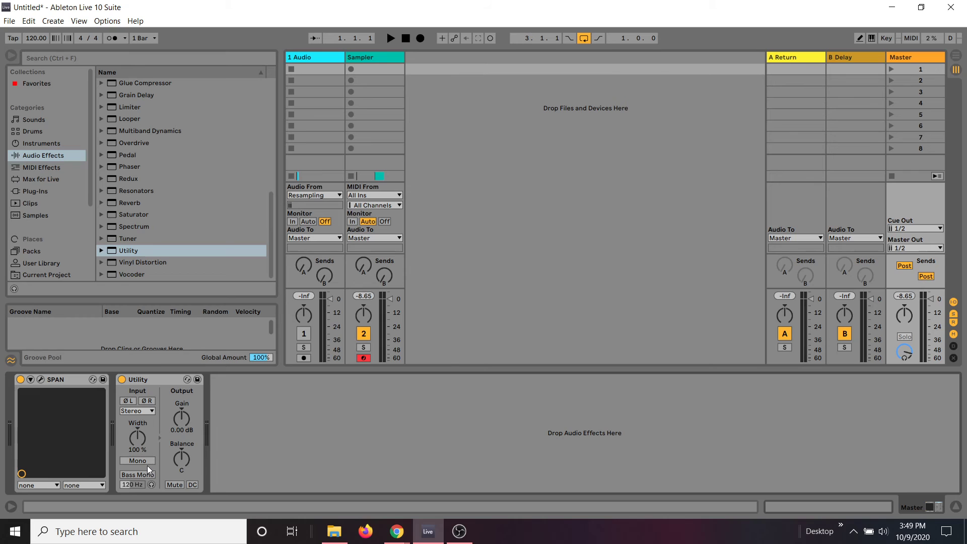
pyautogui.click(146, 461)
pyautogui.moveTo(138, 441); pyautogui.dragTo(139, 402)
pyautogui.moveTo(135, 425); pyautogui.dragTo(135, 463)
# Step: Load iZotope's Ozone 9 plug-in onto the Master track after Utility and close its plug-in window
pyautogui.click(22, 191)
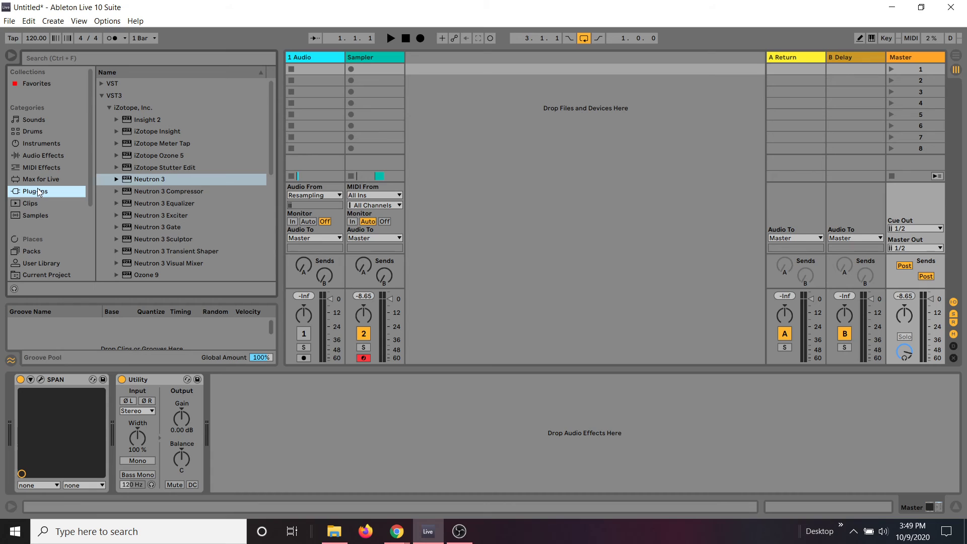
pyautogui.scroll(-1, 175, 128)
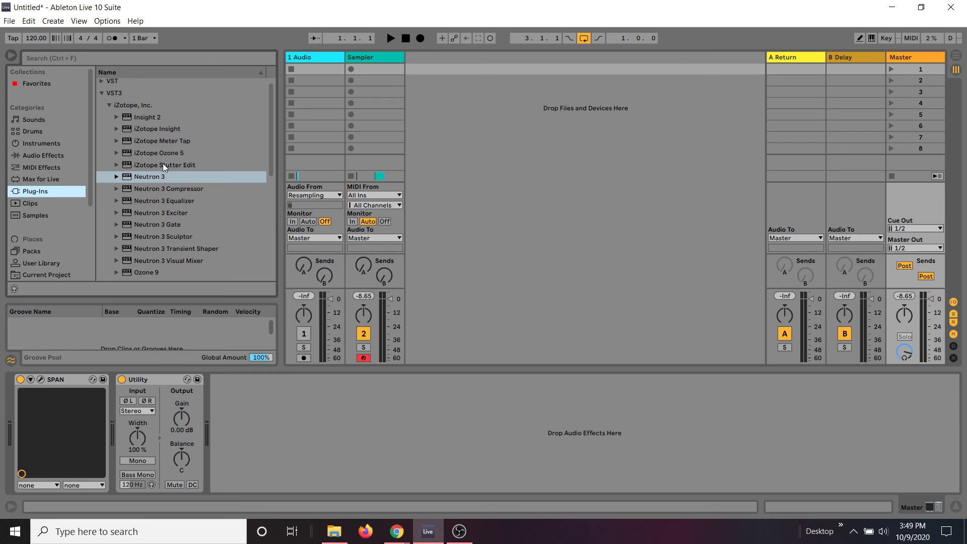
pyautogui.scroll(-2, 165, 199)
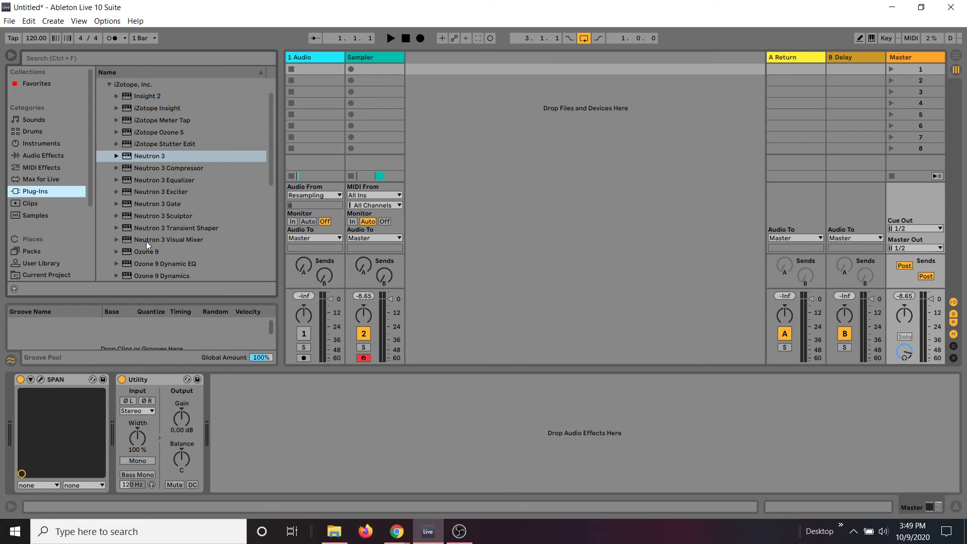
pyautogui.click(145, 241)
pyautogui.click(139, 254)
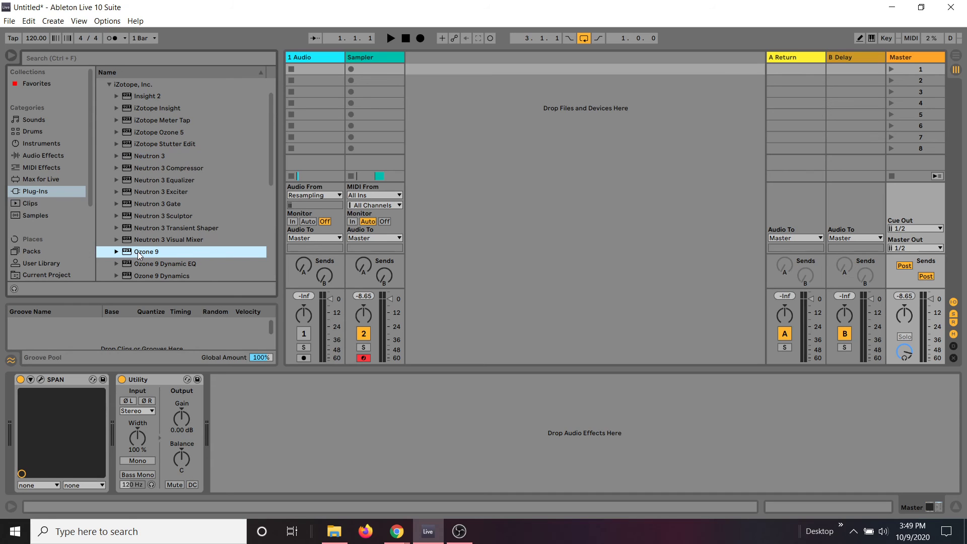
pyautogui.moveTo(139, 254); pyautogui.dragTo(258, 401)
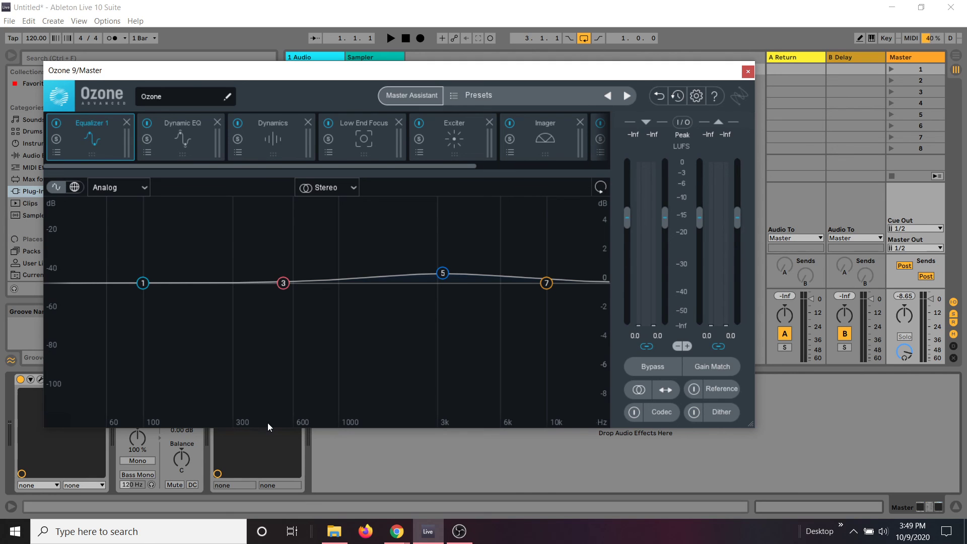
pyautogui.click(747, 73)
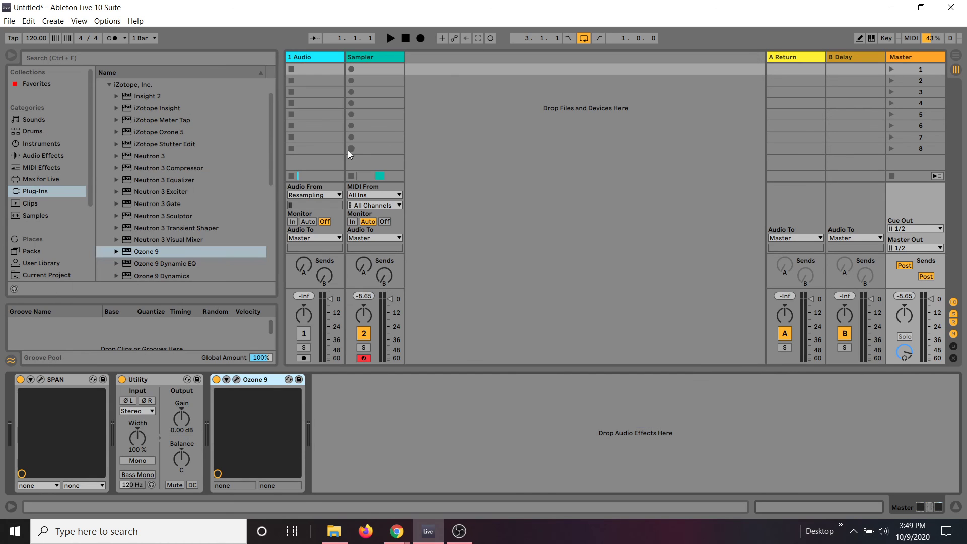
# Step: Show the Sampler track's devices and lower the 1 Audio track's volume fader to just above the 12 dB mark
pyautogui.click(320, 62)
pyautogui.rightClick(359, 60)
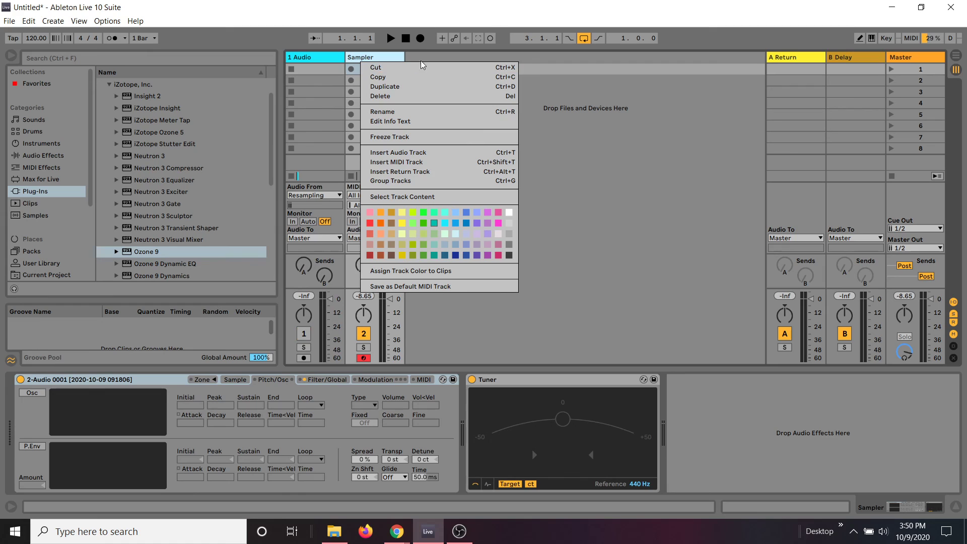
pyautogui.click(436, 51)
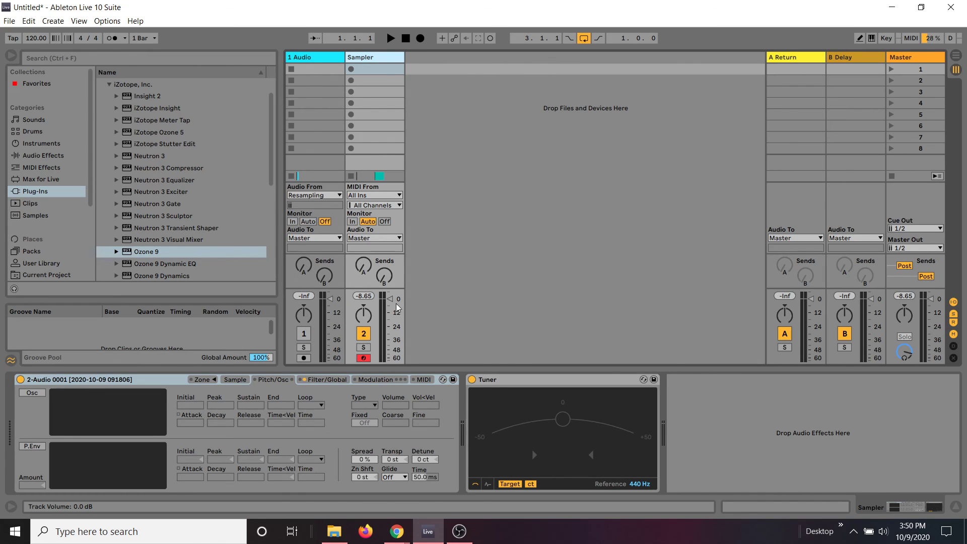
pyautogui.rightClick(332, 298)
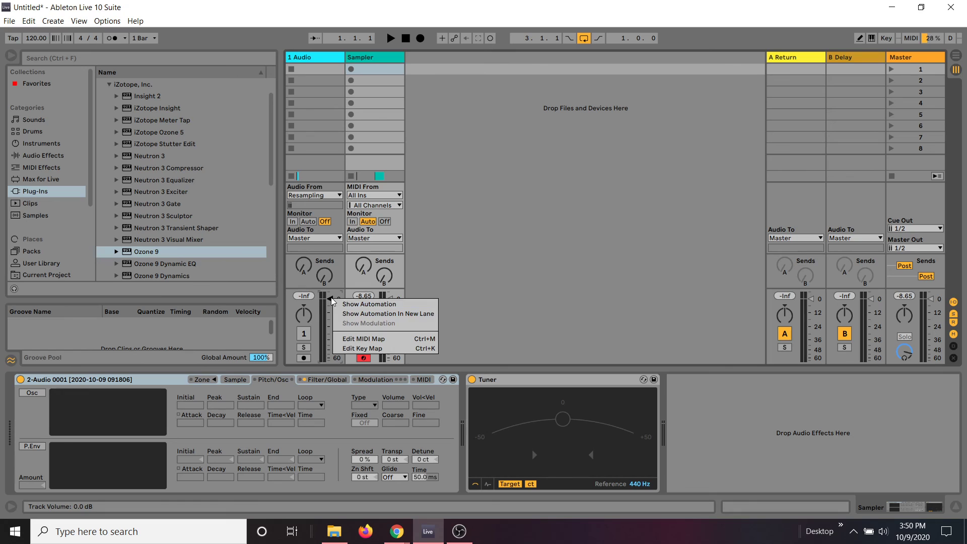
pyautogui.click(324, 304)
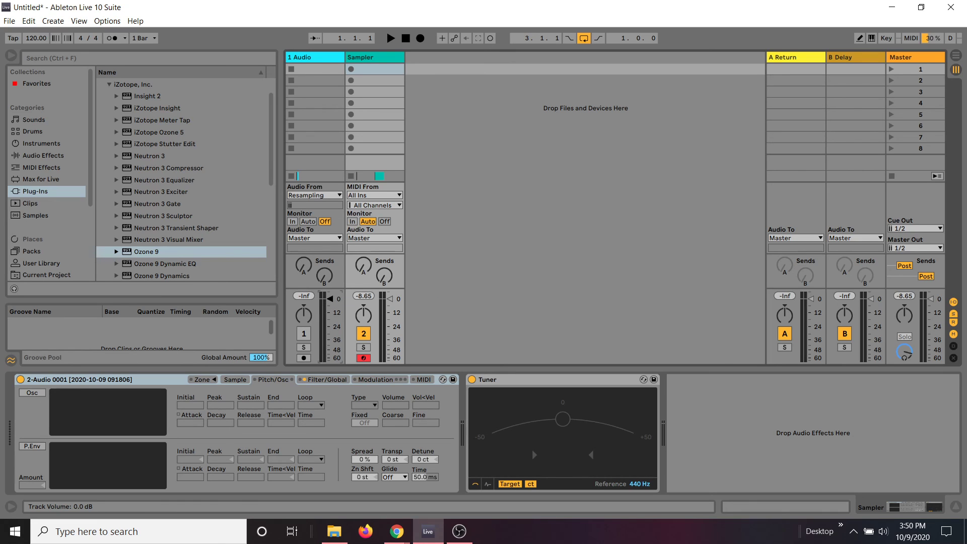
pyautogui.moveTo(323, 304); pyautogui.dragTo(333, 312)
# Step: Show the Master track's devices and select Ozone 9
pyautogui.rightClick(916, 56)
pyautogui.click(266, 375)
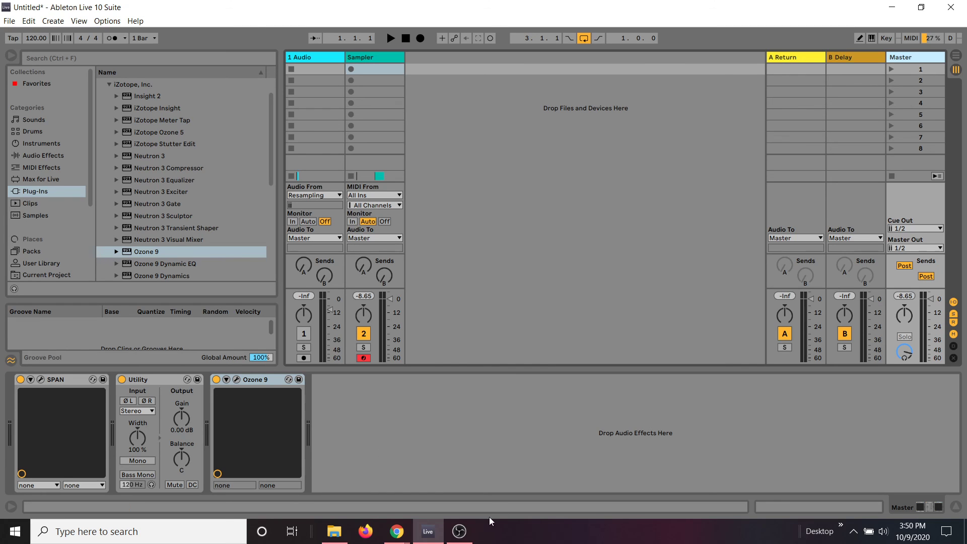
pyautogui.rightClick(458, 531)
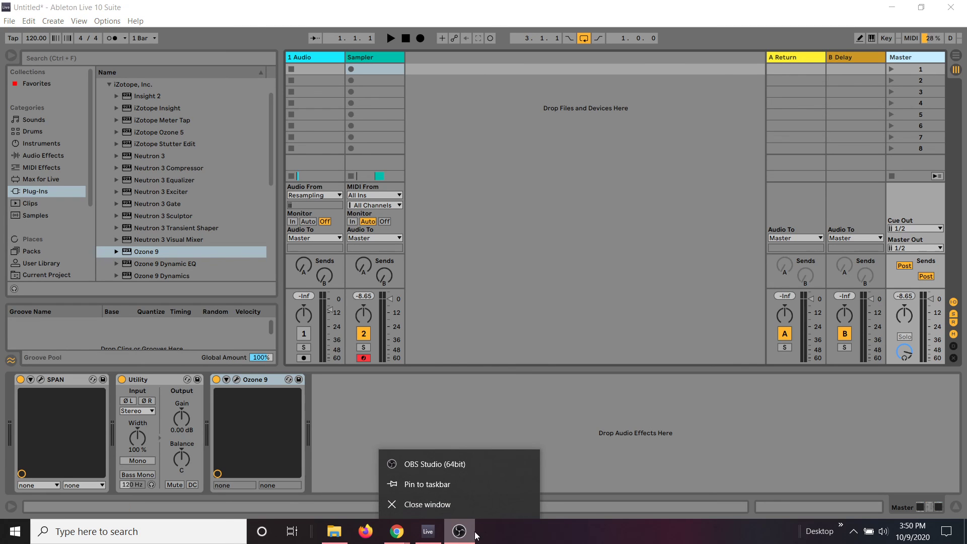